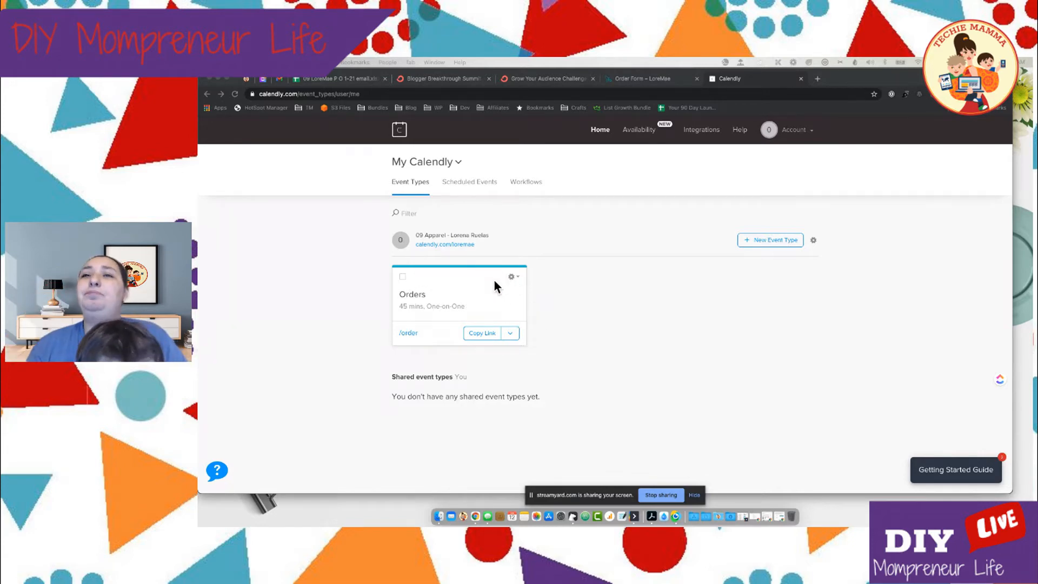
Open the Orders event type for editing
left_click(599, 318)
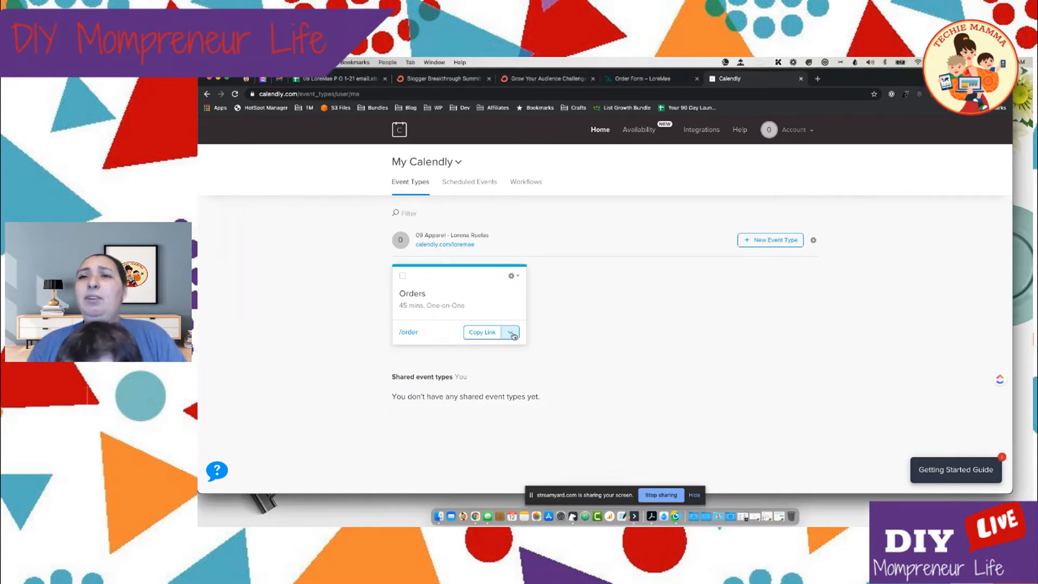
left_click(518, 335)
left_click(559, 314)
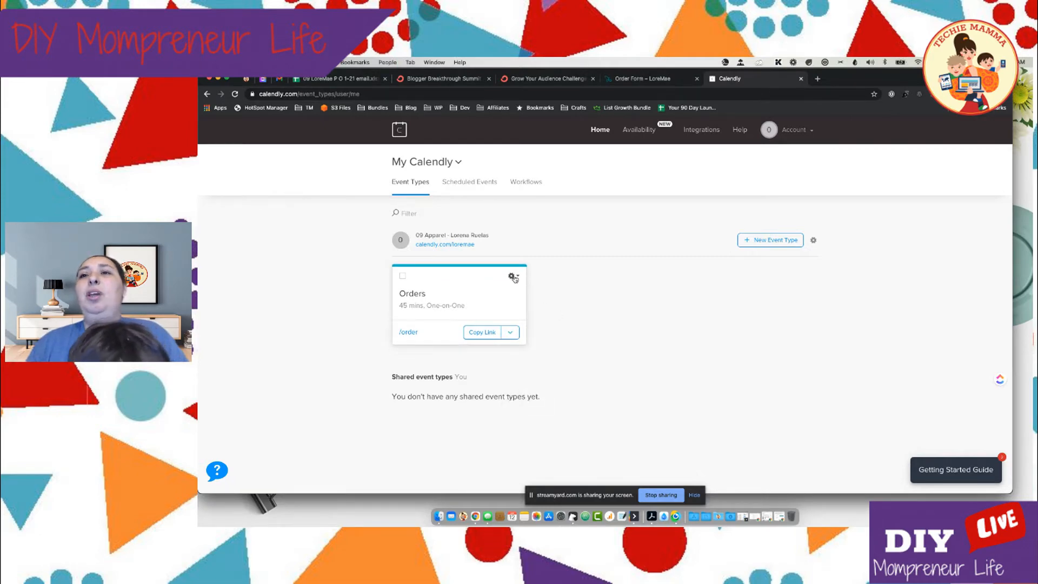
left_click(514, 278)
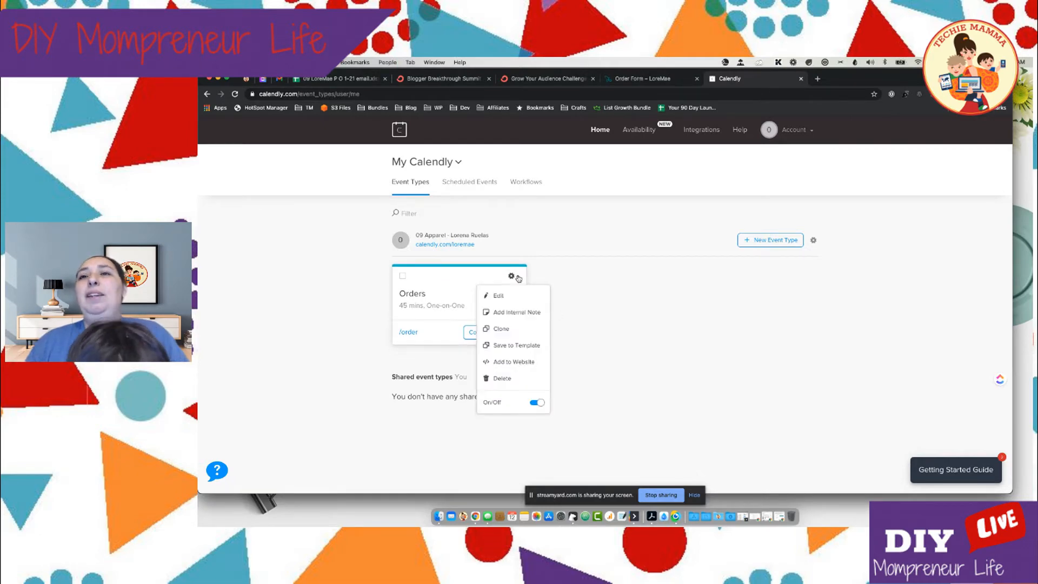
left_click(500, 297)
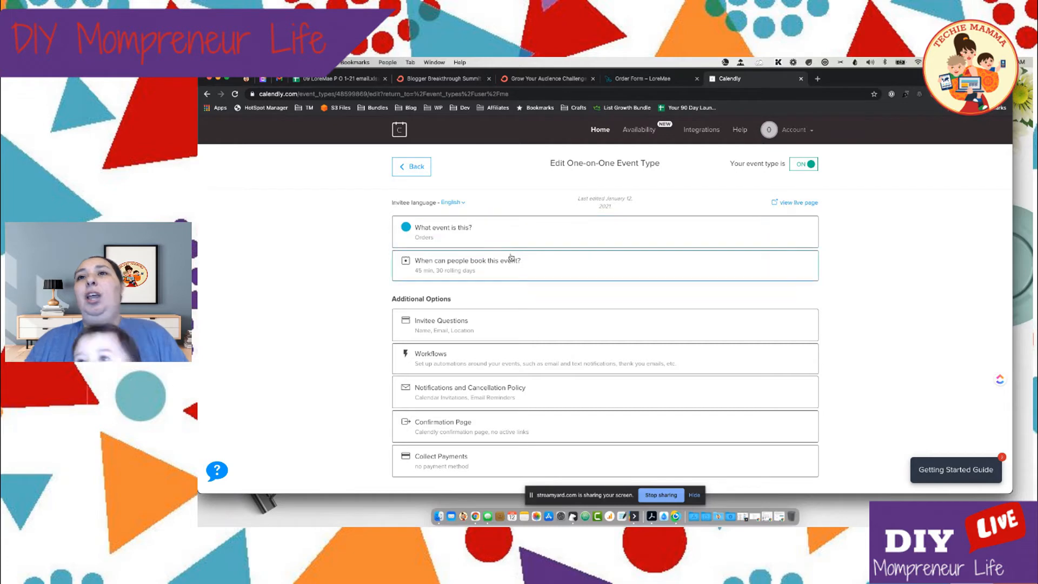
scroll(508, 297, "down", 2)
scroll(509, 299, "up", 2)
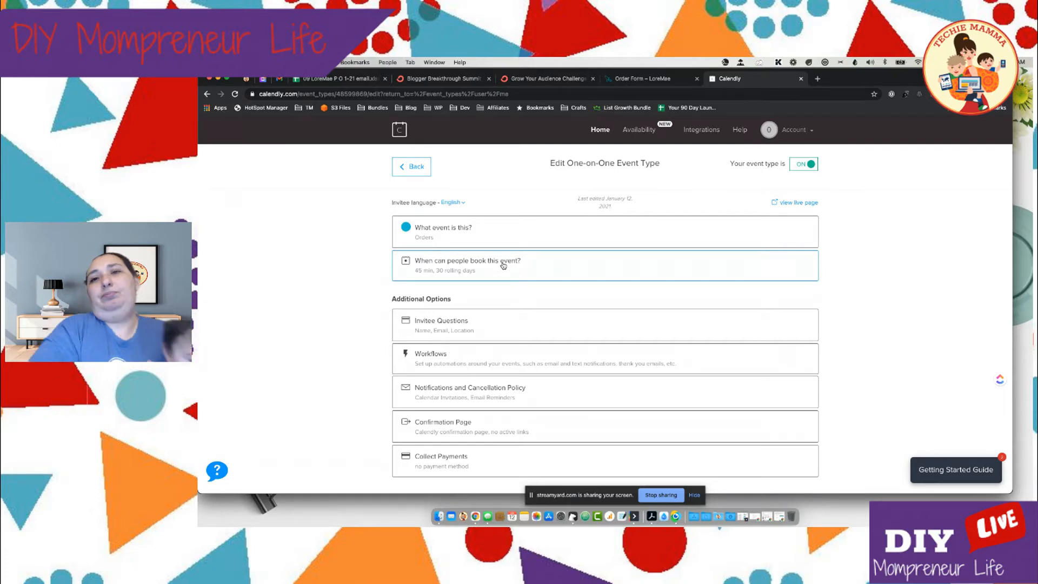
scroll(503, 265, "down", 1)
scroll(517, 263, "up", 1)
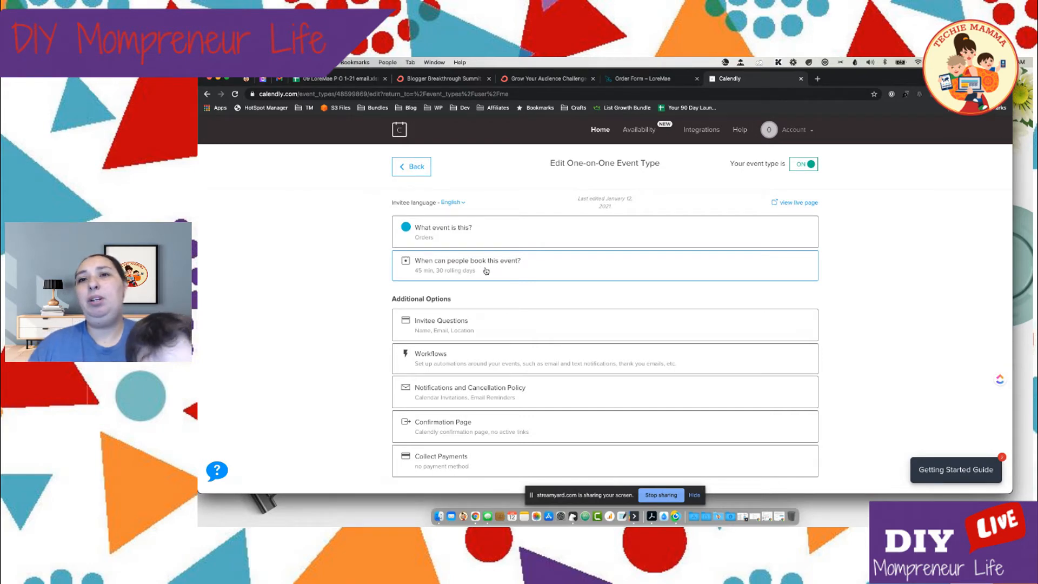
Open the settings for when people can book the event and show the custom weekly hours as a list
left_click(486, 272)
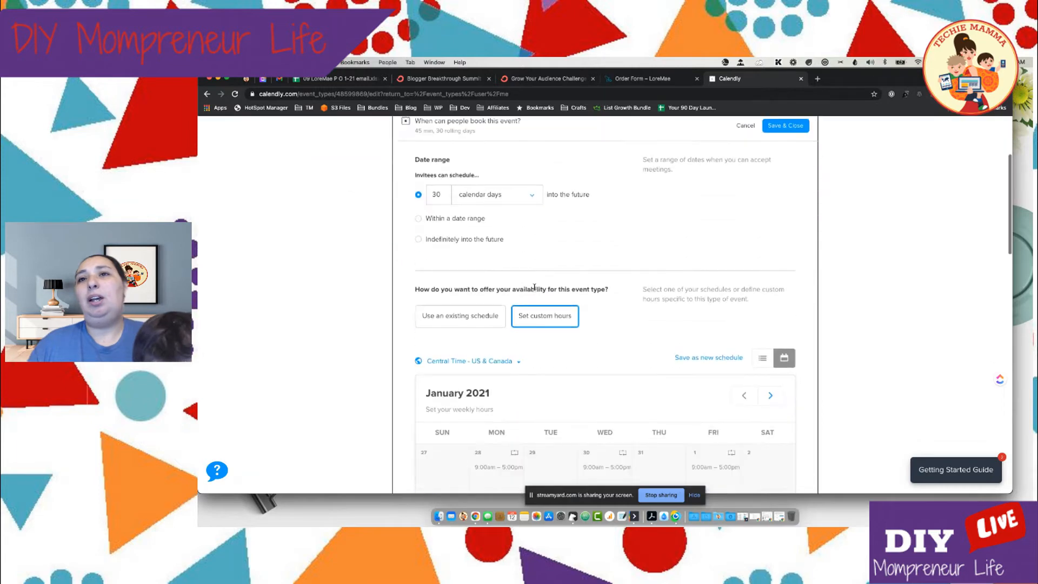
scroll(534, 288, "up", 2)
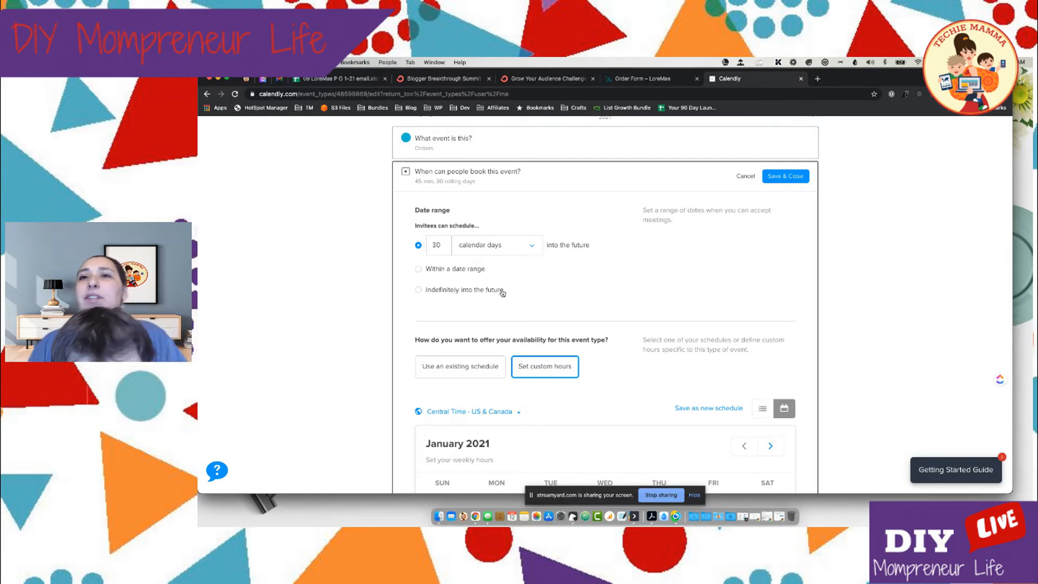
scroll(500, 293, "down", 3)
scroll(501, 294, "down", 2)
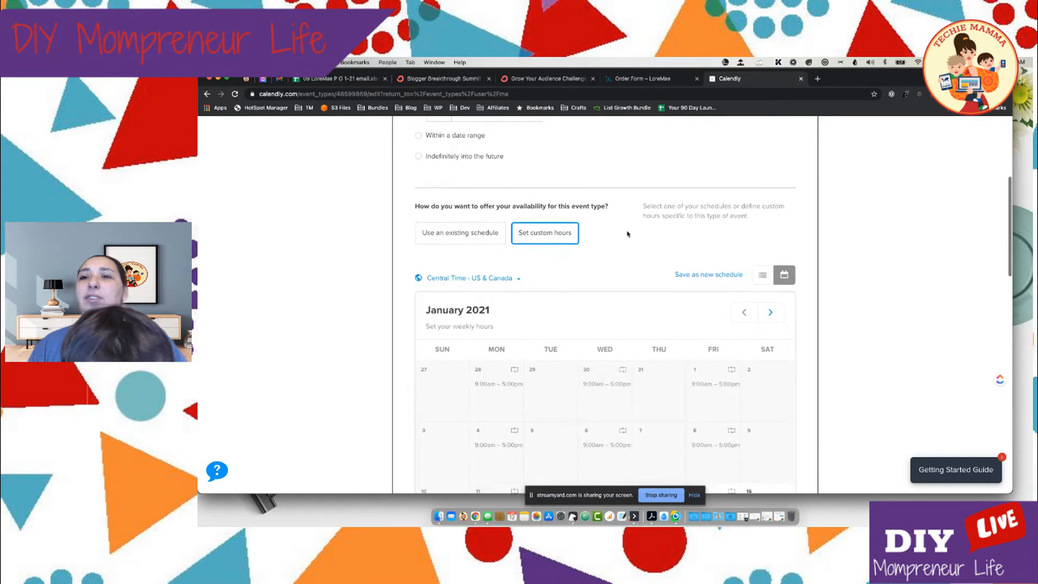
scroll(626, 311, "down", 1)
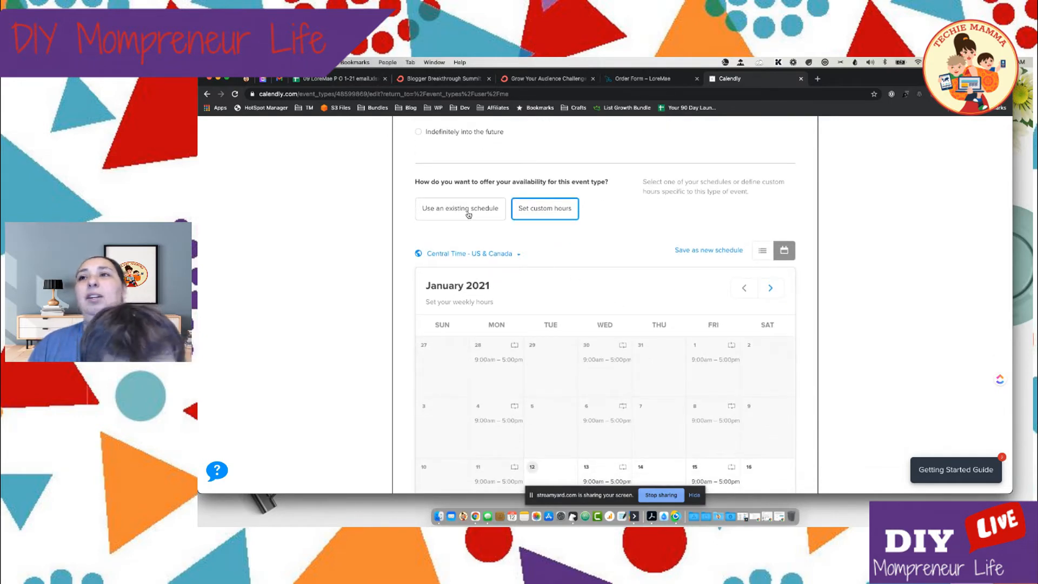
left_click(763, 251)
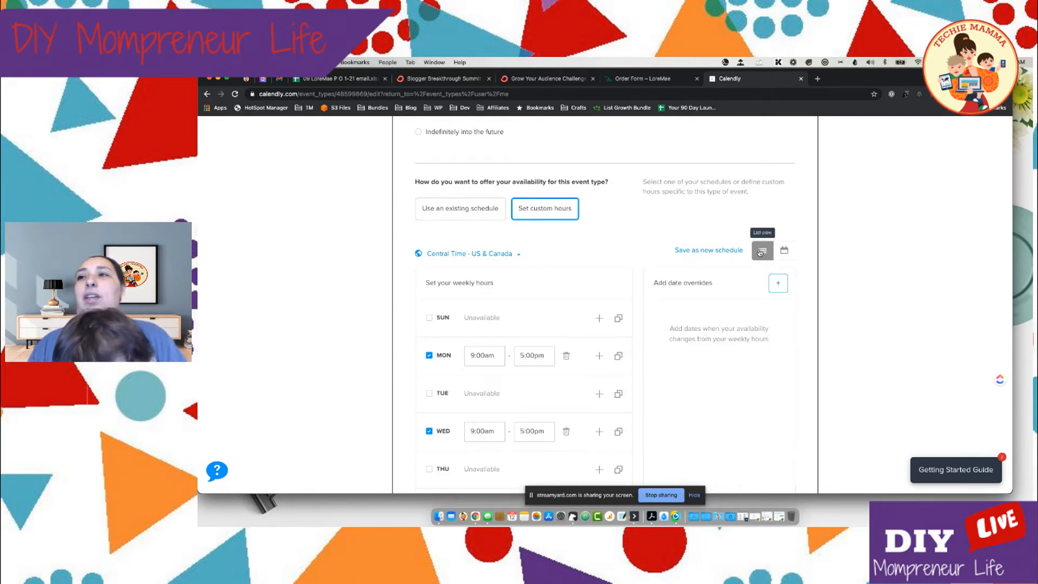
scroll(643, 260, "down", 3)
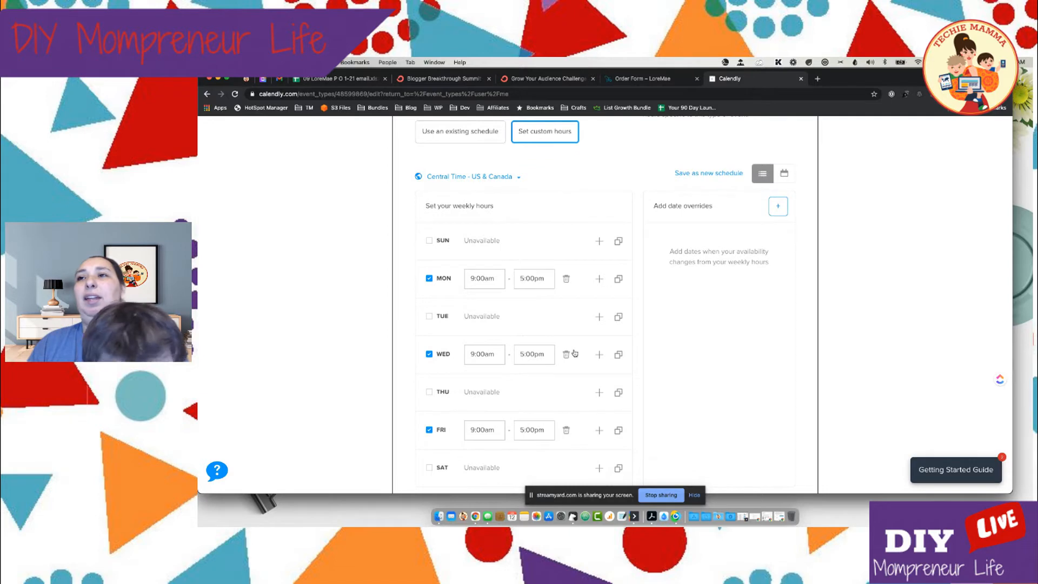
scroll(532, 306, "down", 2)
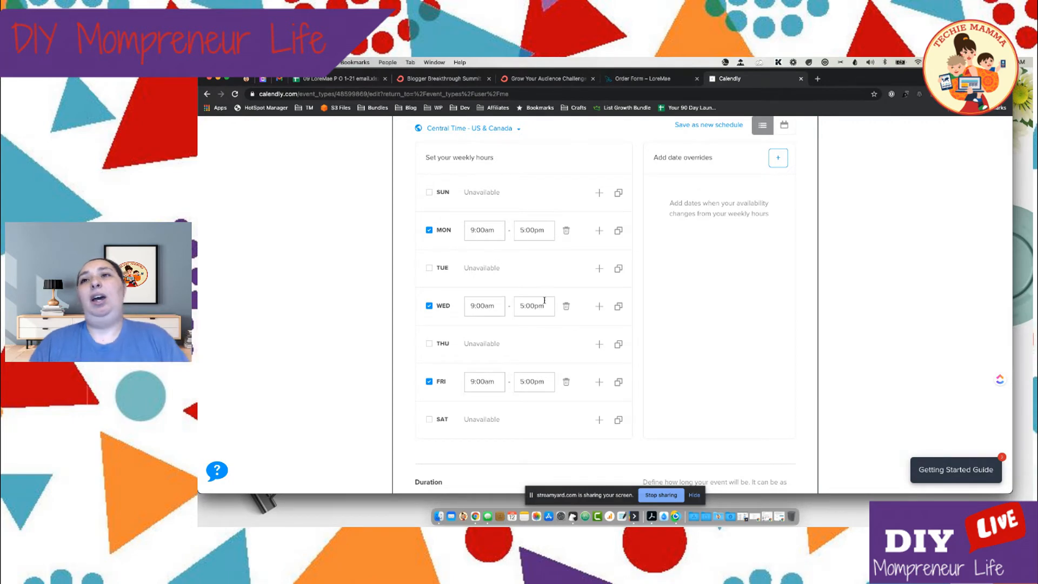
scroll(545, 300, "up", 1)
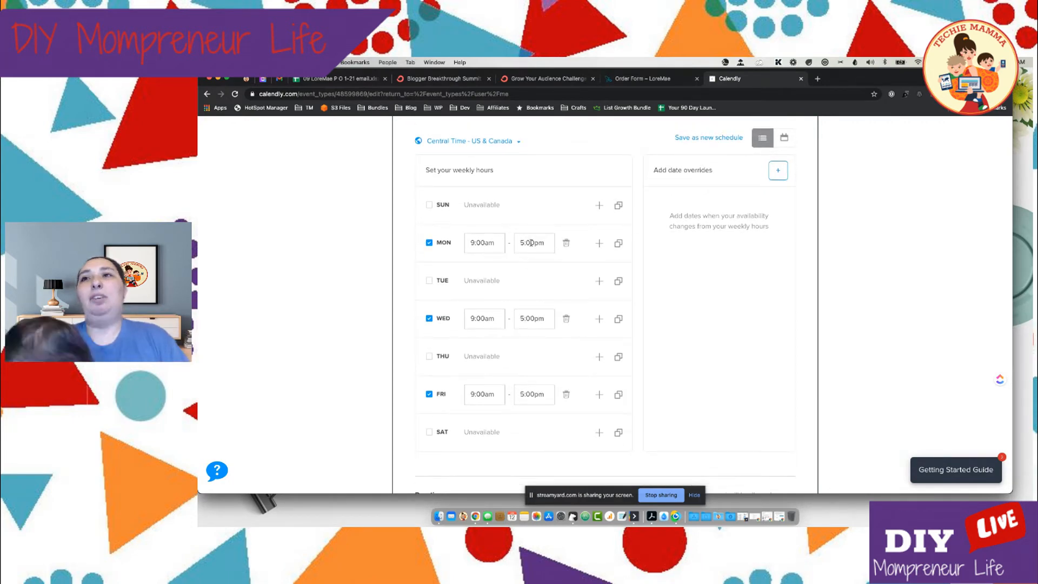
Add a second time interval to Monday and set the first interval's end time to 12:00pm
left_click(599, 244)
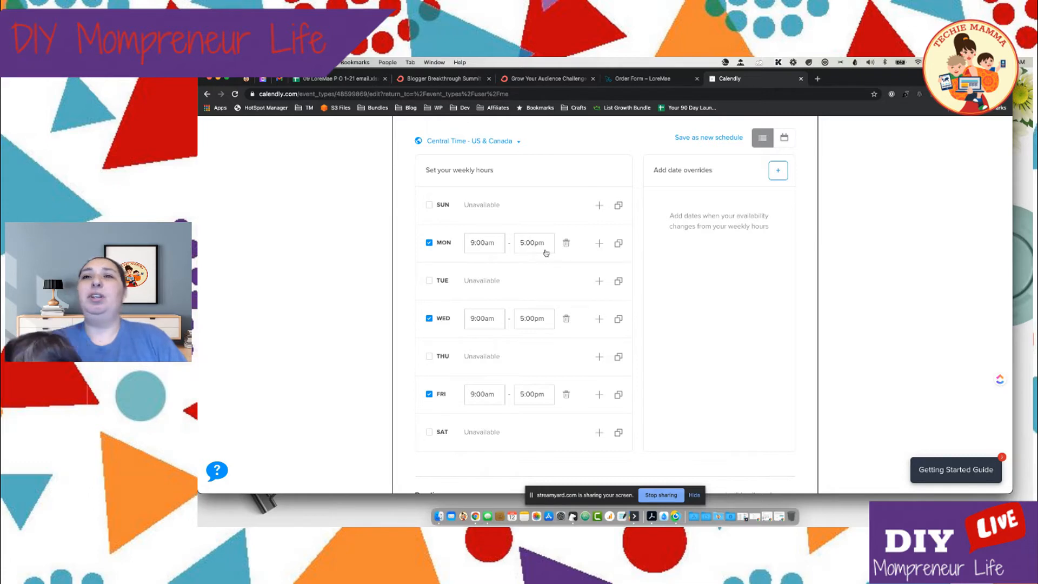
left_click(529, 244)
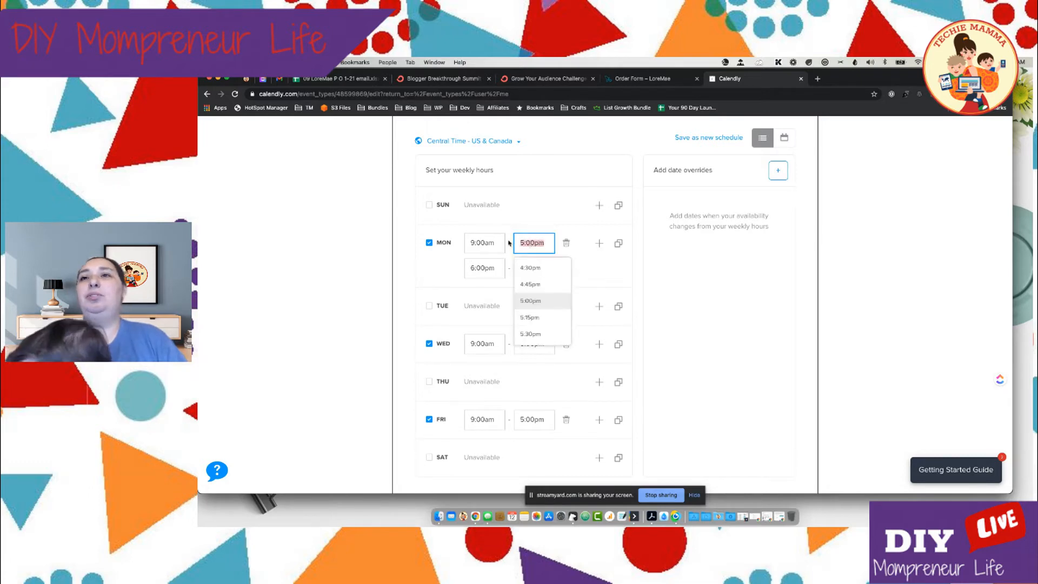
type("12")
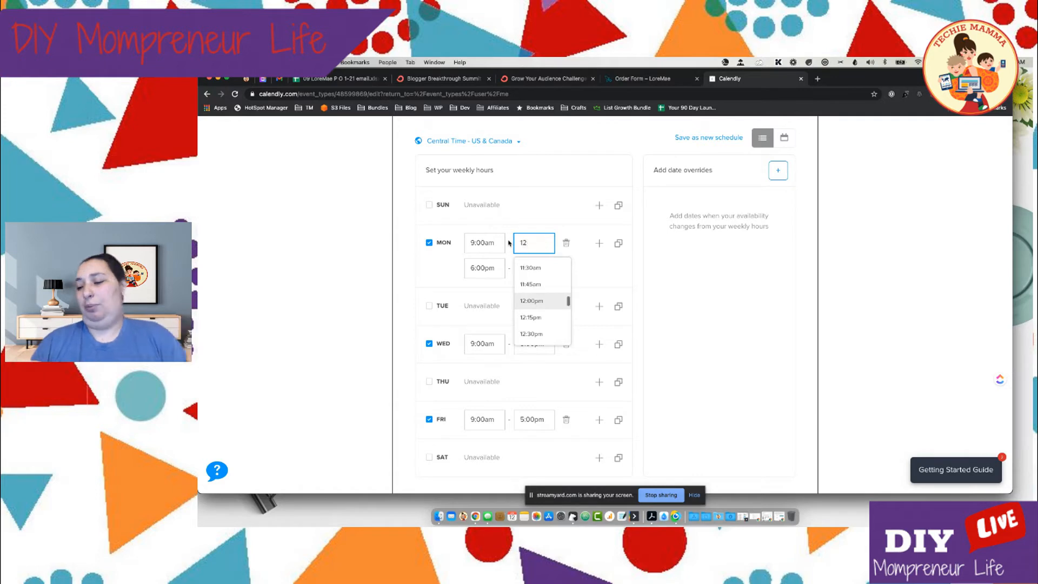
left_click(534, 300)
Set the start time of Monday's second interval to 3:00pm
left_click(476, 268)
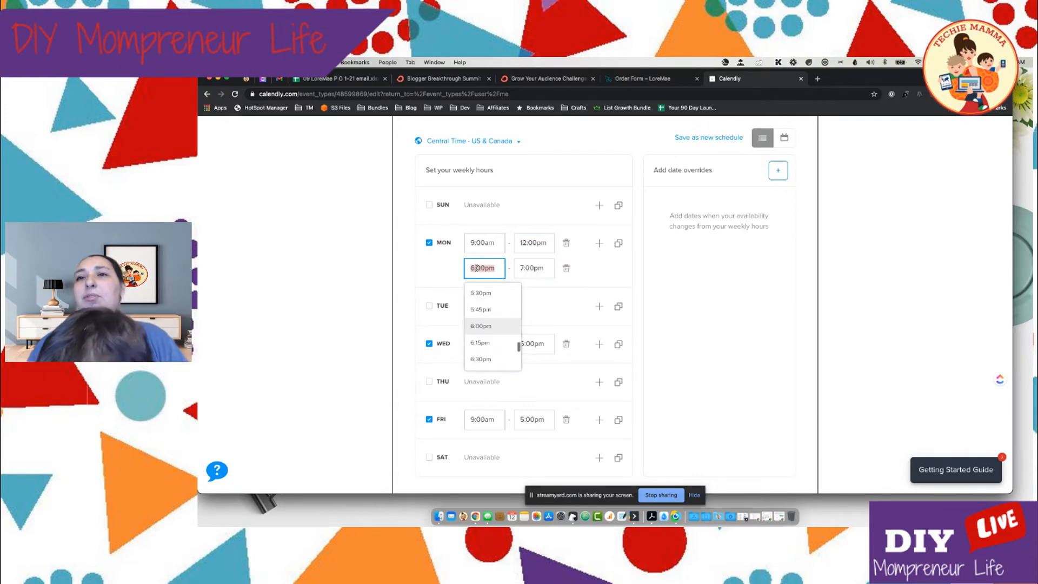
scroll(489, 324, "up", 4)
scroll(490, 309, "up", 2)
left_click(490, 309)
left_click(699, 280)
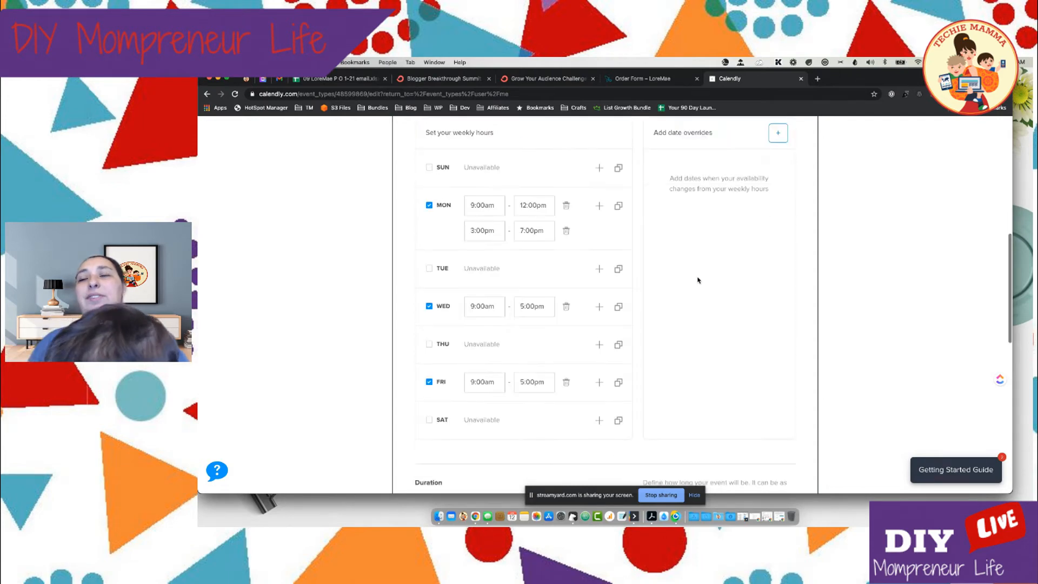
Examine the weekly hours in both list and calendar views, checking the split Monday availability
scroll(699, 280, "up", 1)
scroll(698, 280, "down", 5)
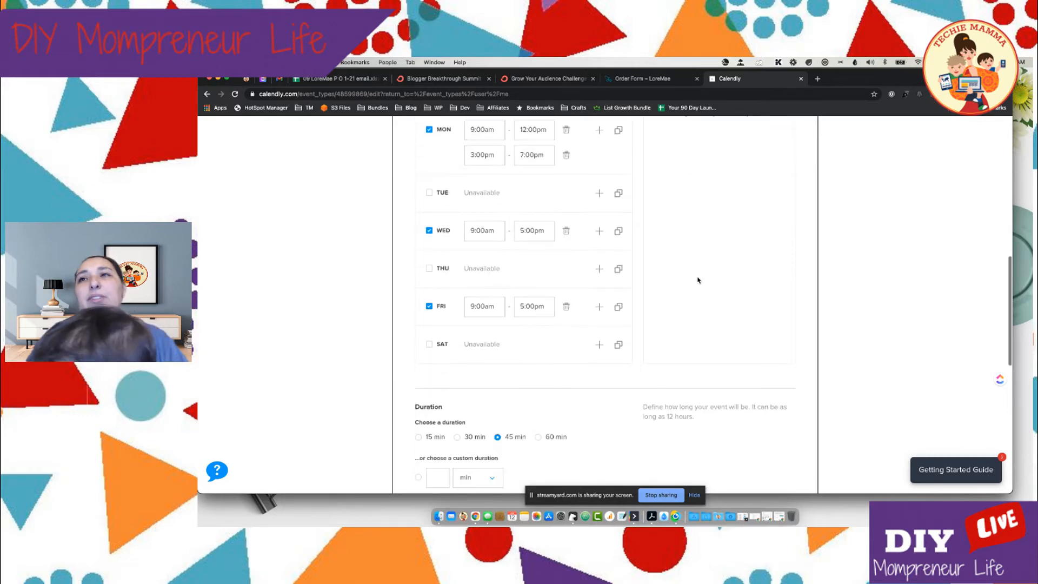
scroll(698, 280, "up", 5)
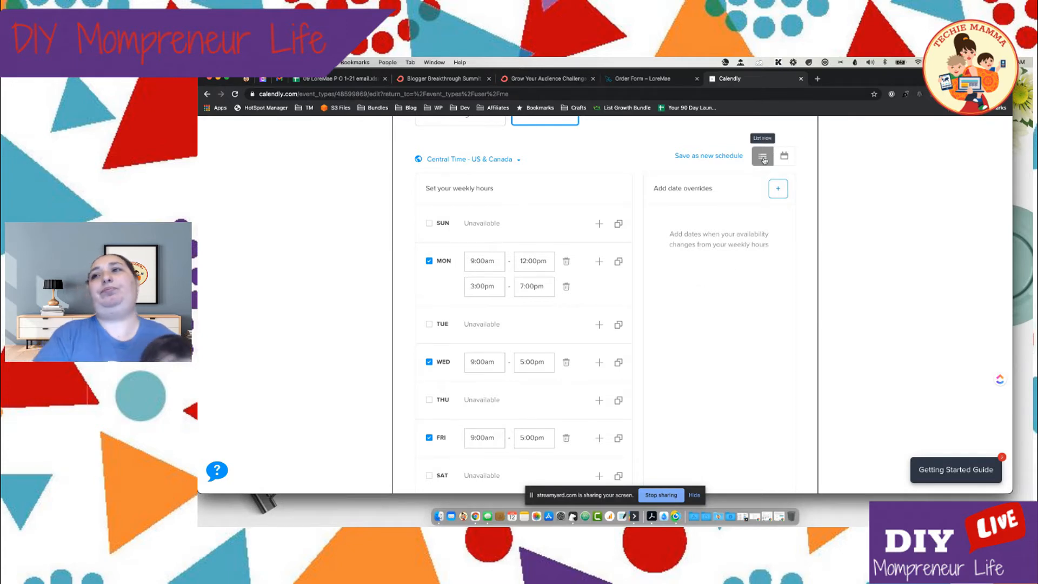
scroll(763, 158, "down", 1)
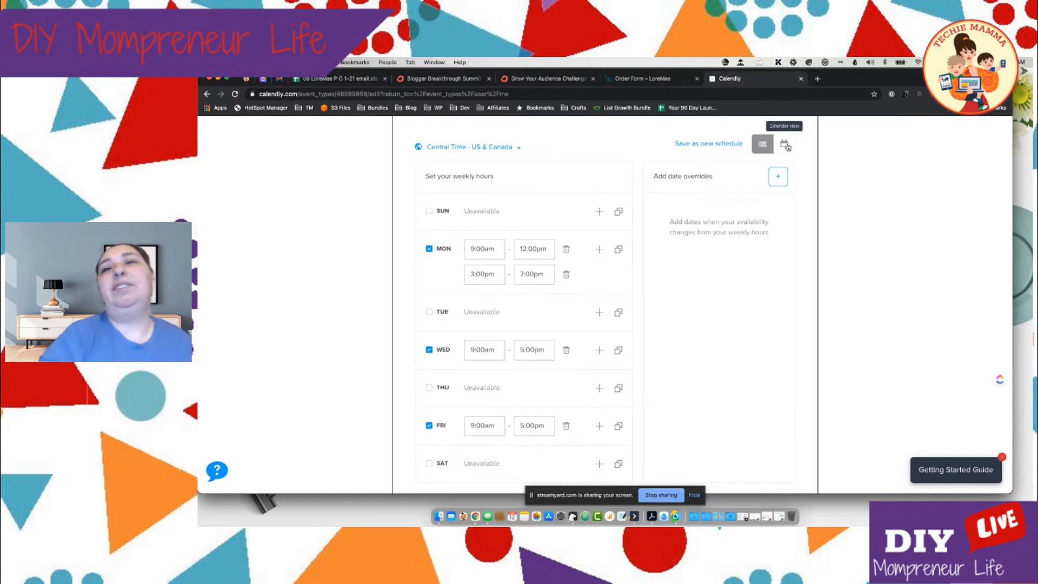
left_click(786, 145)
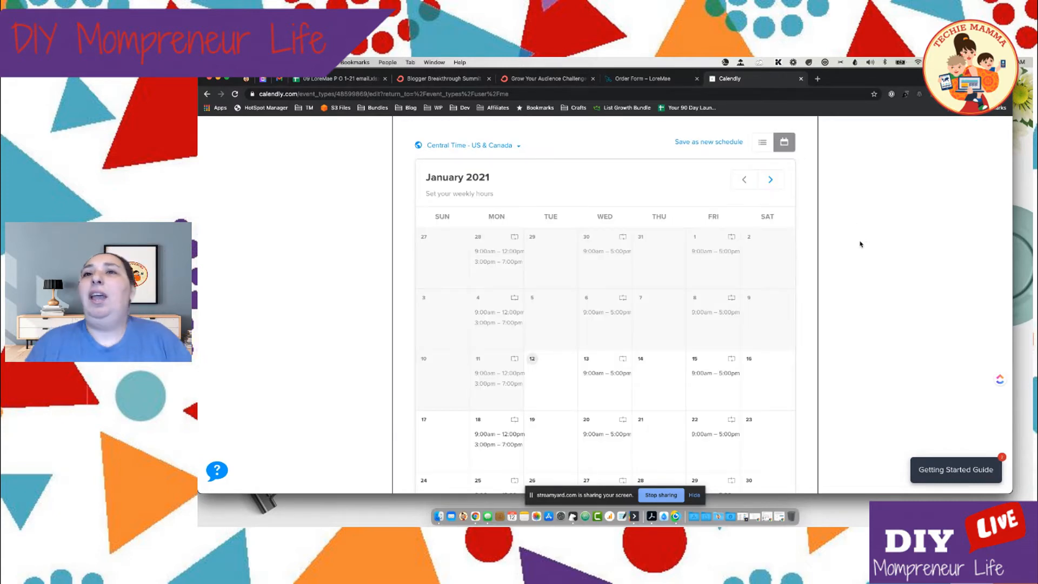
scroll(803, 234, "up", 1)
scroll(802, 234, "down", 3)
scroll(802, 234, "up", 3)
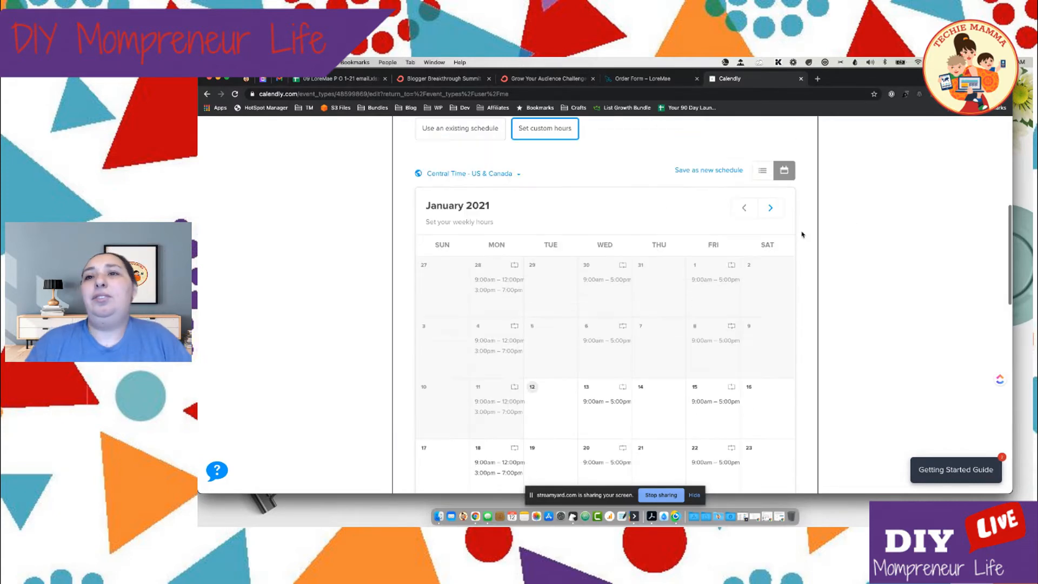
left_click(766, 175)
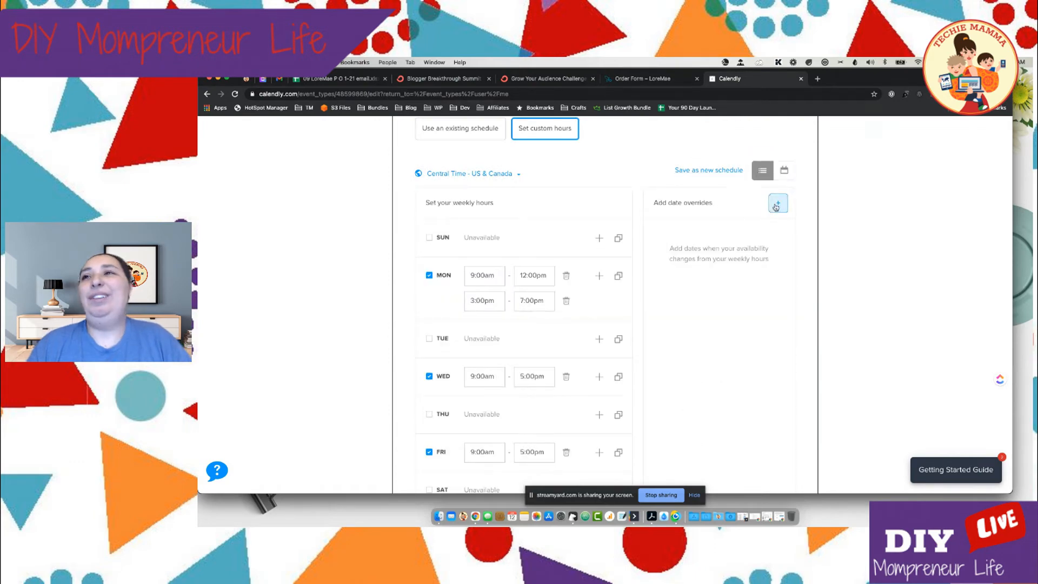
left_click(784, 172)
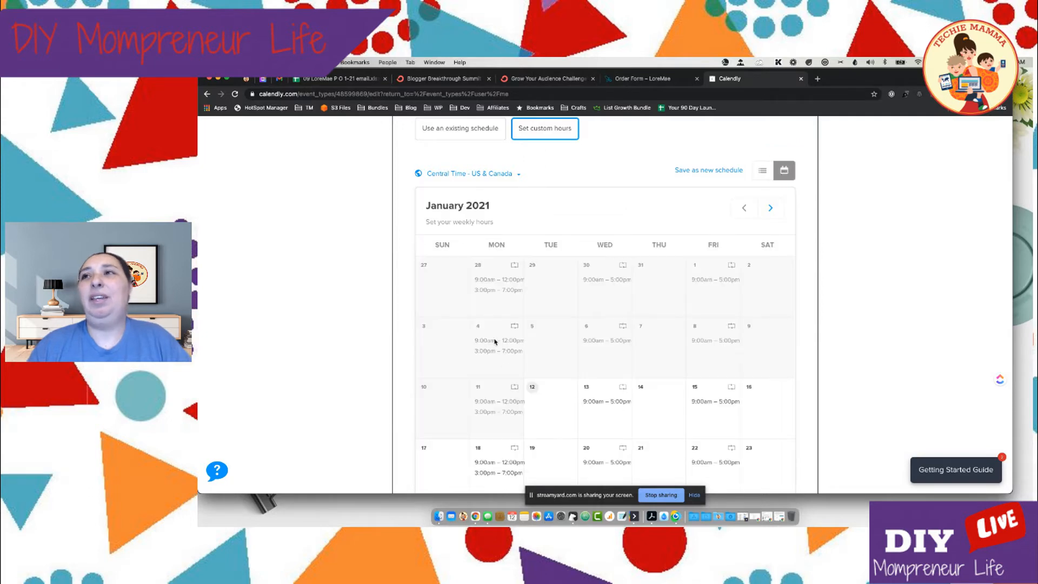
Bring up the editing options for Monday, January 18 in the calendar
scroll(497, 413, "down", 1)
scroll(497, 413, "down", 2)
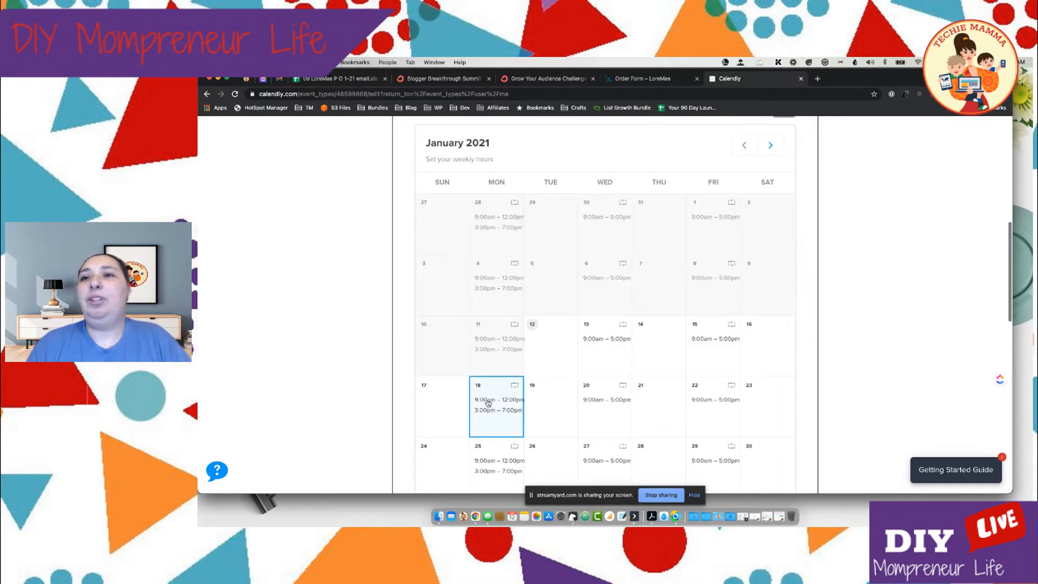
left_click(494, 413)
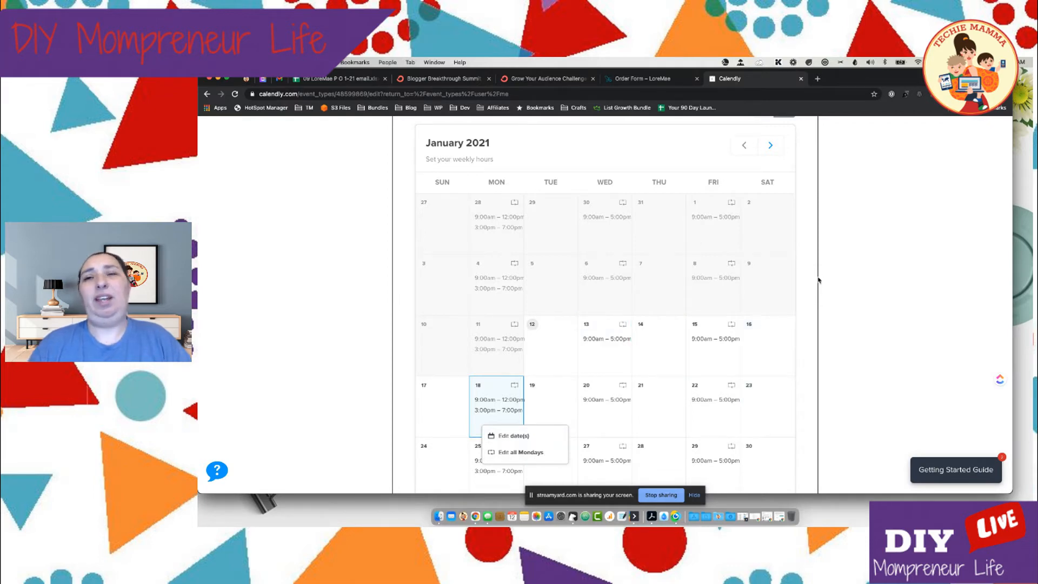
scroll(826, 233, "up", 1)
scroll(824, 232, "down", 1)
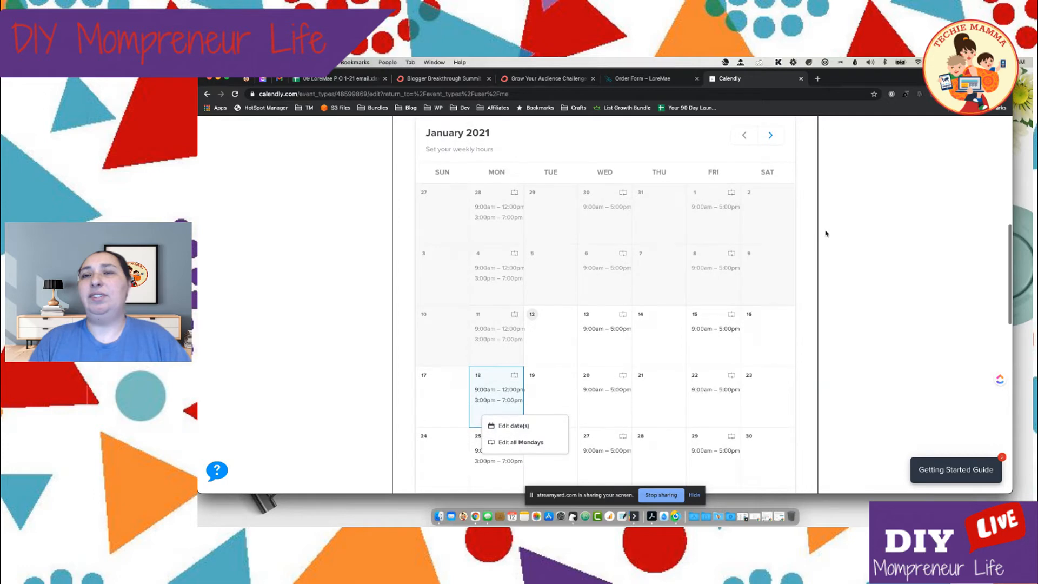
scroll(824, 232, "up", 2)
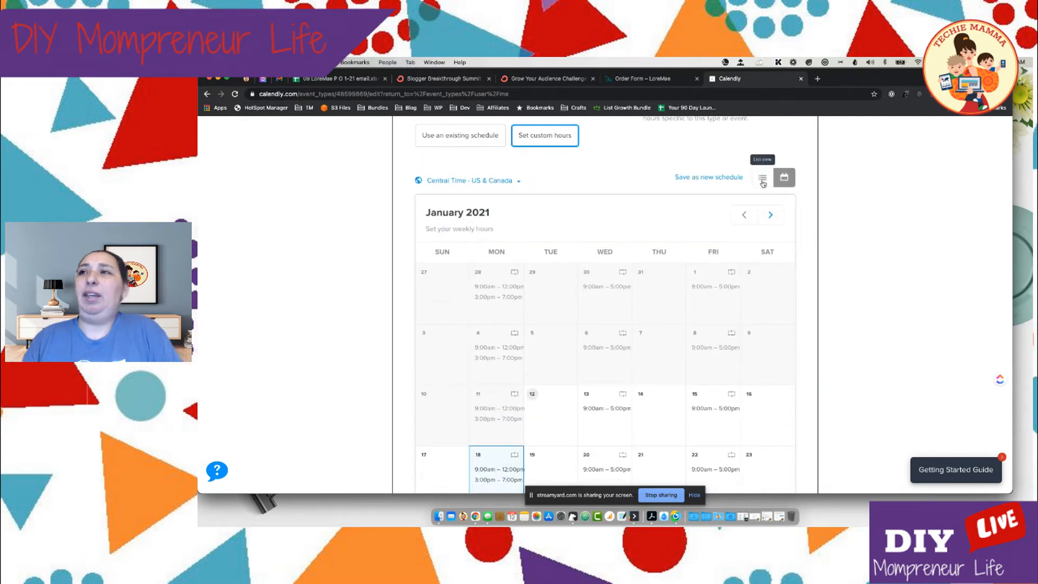
Start a date override for January 18, 2021 and remove both of its time intervals
left_click(763, 183)
left_click(778, 212)
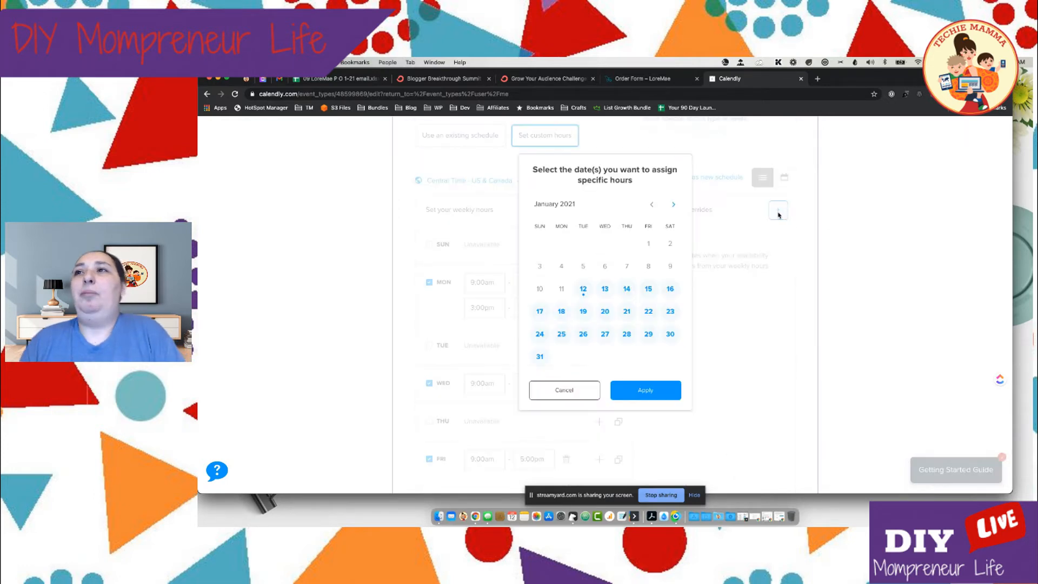
left_click(561, 312)
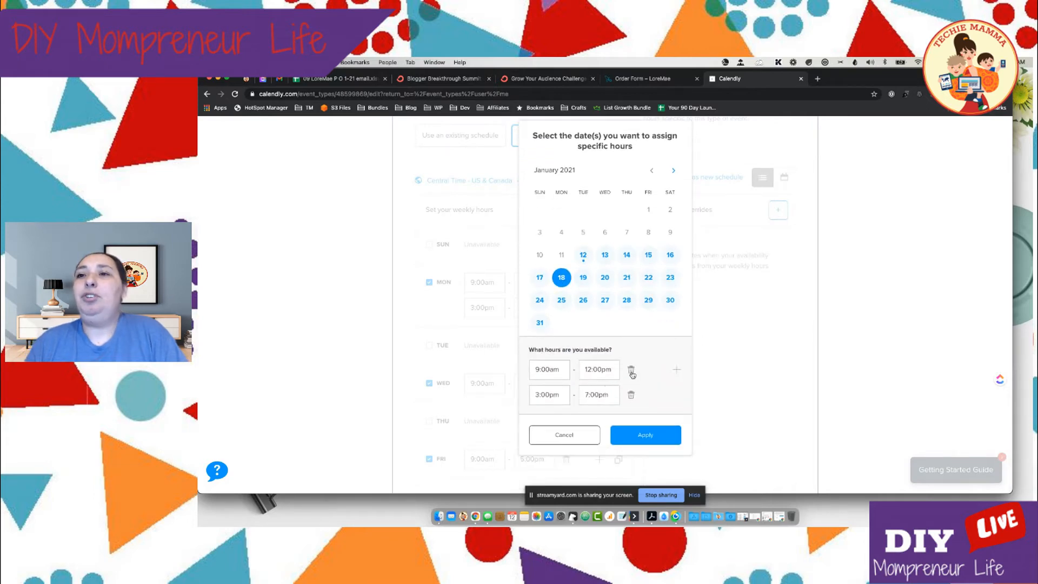
left_click(631, 372)
left_click(630, 398)
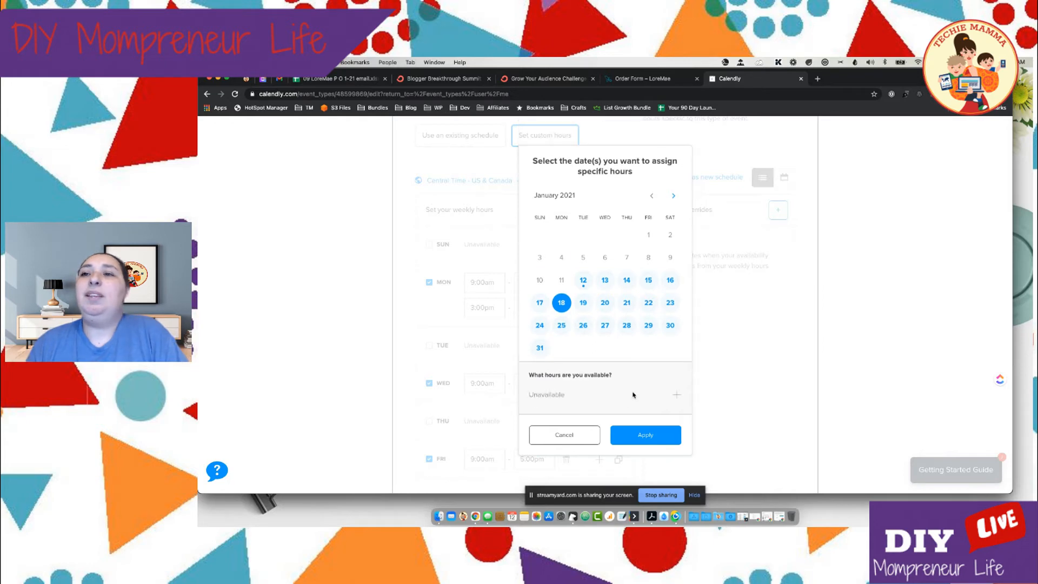
Add a time interval to the January 18 override and set its start time to 6:00am
left_click(676, 395)
left_click(563, 394)
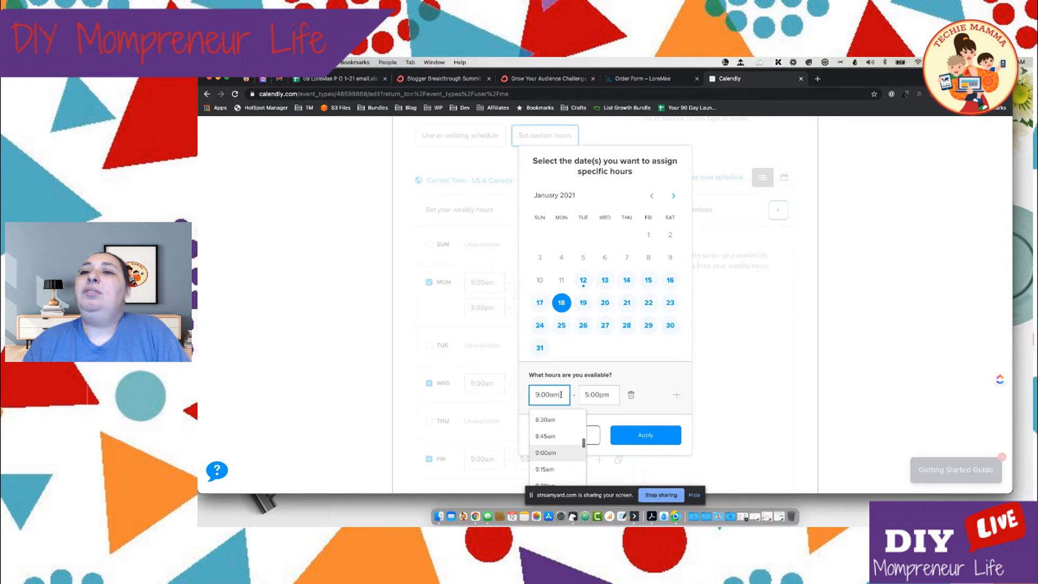
scroll(561, 425, "up", 3)
scroll(561, 424, "up", 5)
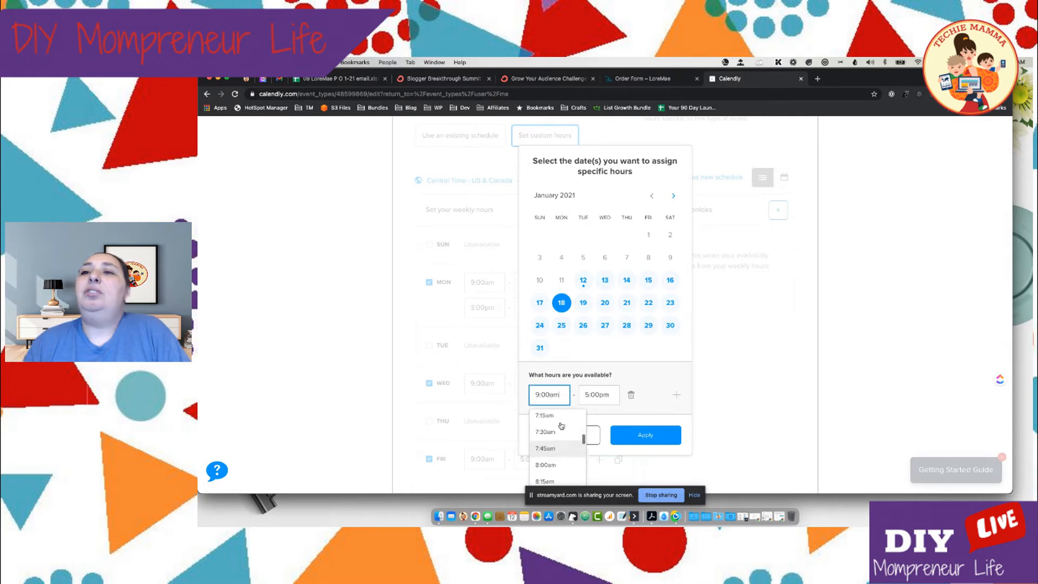
scroll(557, 444, "up", 1)
left_click(551, 427)
Set the override interval's end time to 8:00am and apply the date override
left_click(606, 394)
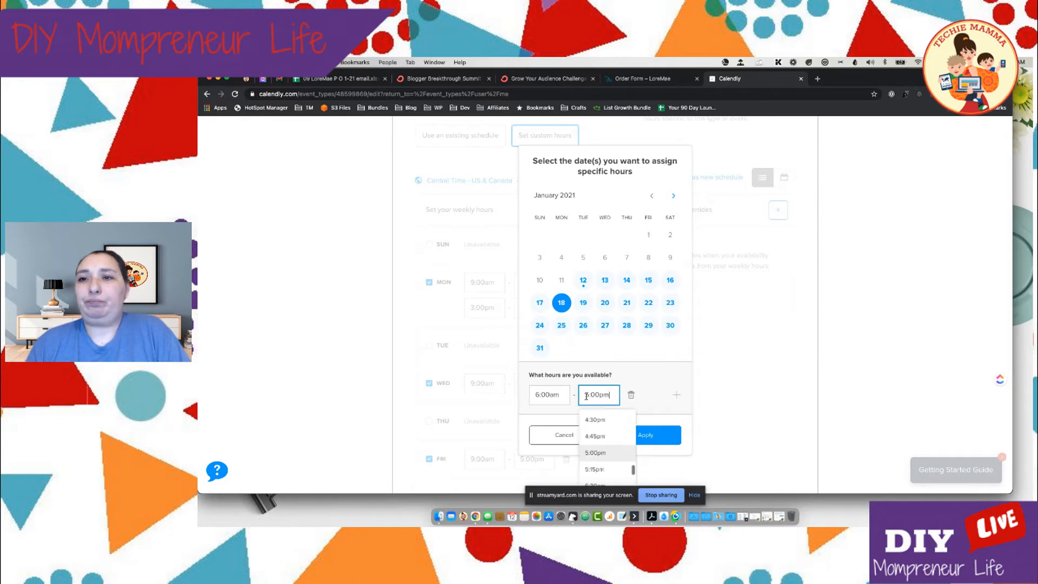
left_click_drag(590, 396, 578, 399)
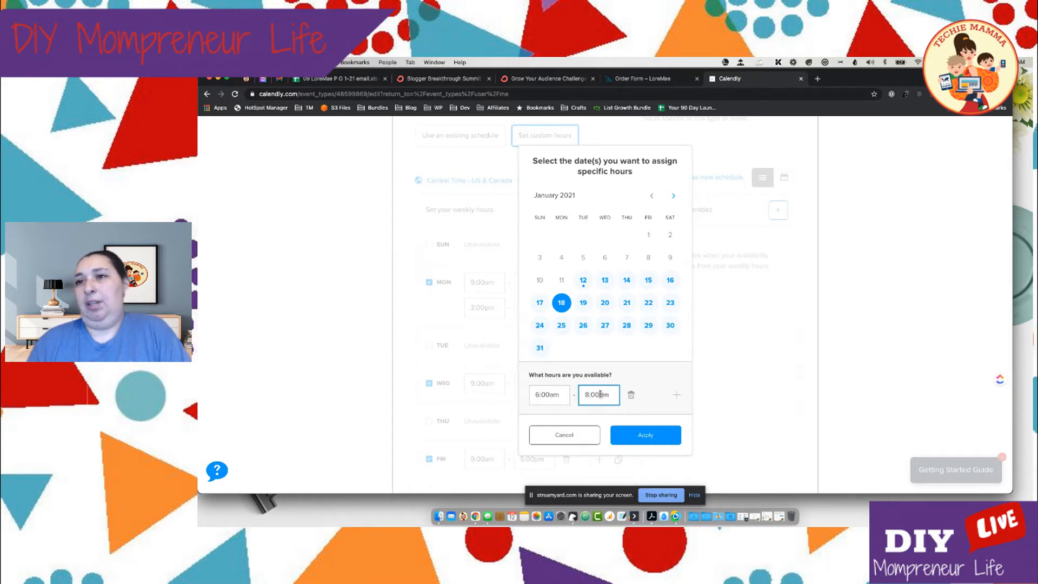
left_click(600, 394)
key("BackSpace")
type("a")
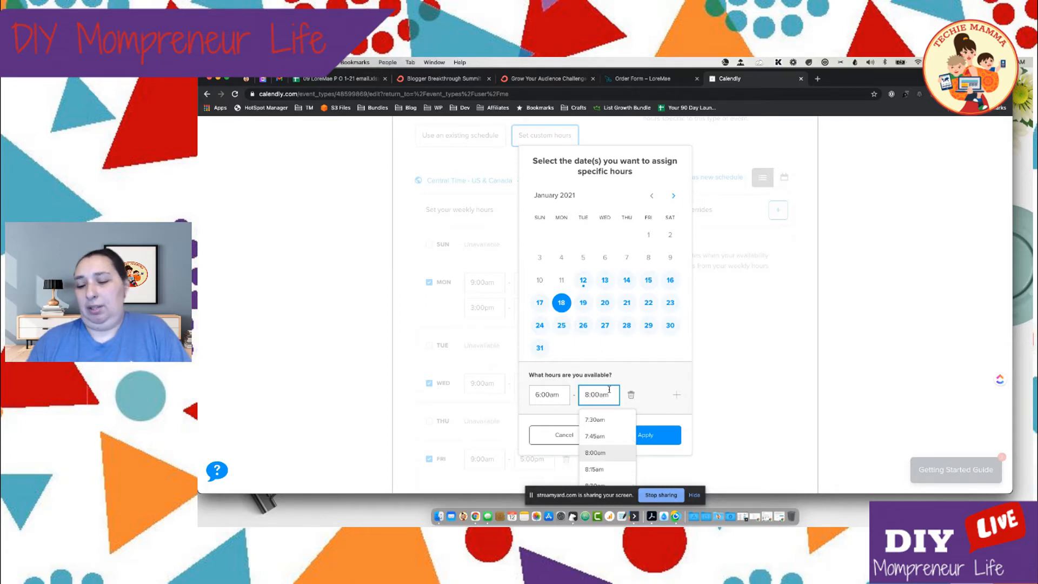
left_click(651, 375)
left_click(654, 435)
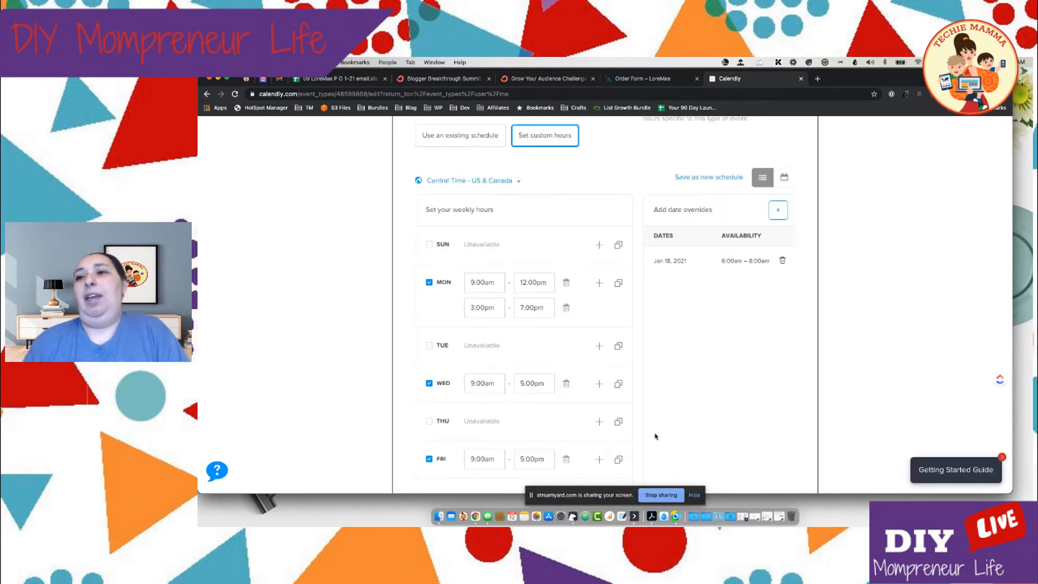
Examine the January 18 override in both the list view and the calendar view
scroll(713, 328, "down", 5)
scroll(709, 330, "up", 4)
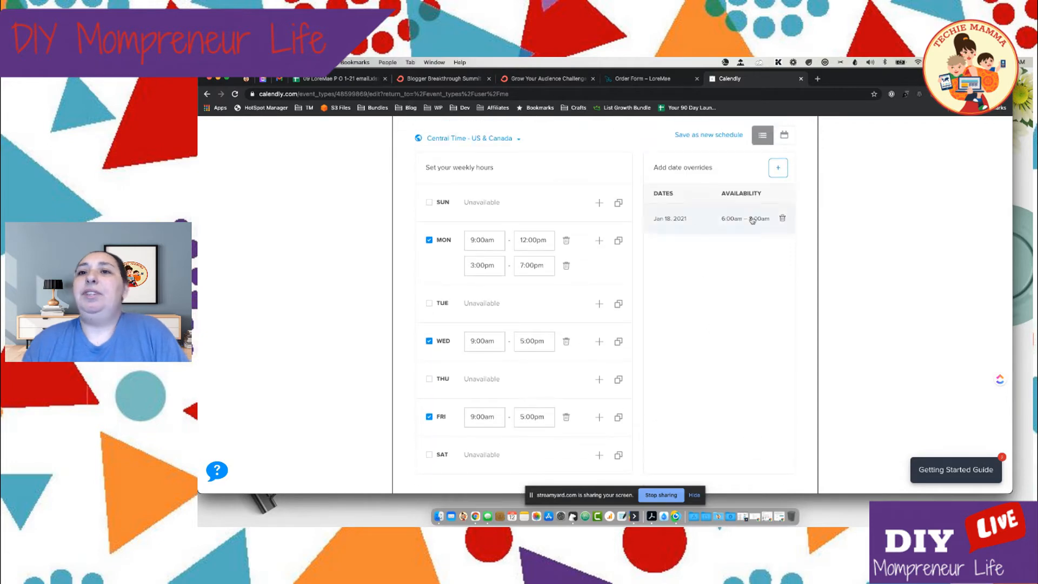
scroll(757, 219, "up", 2)
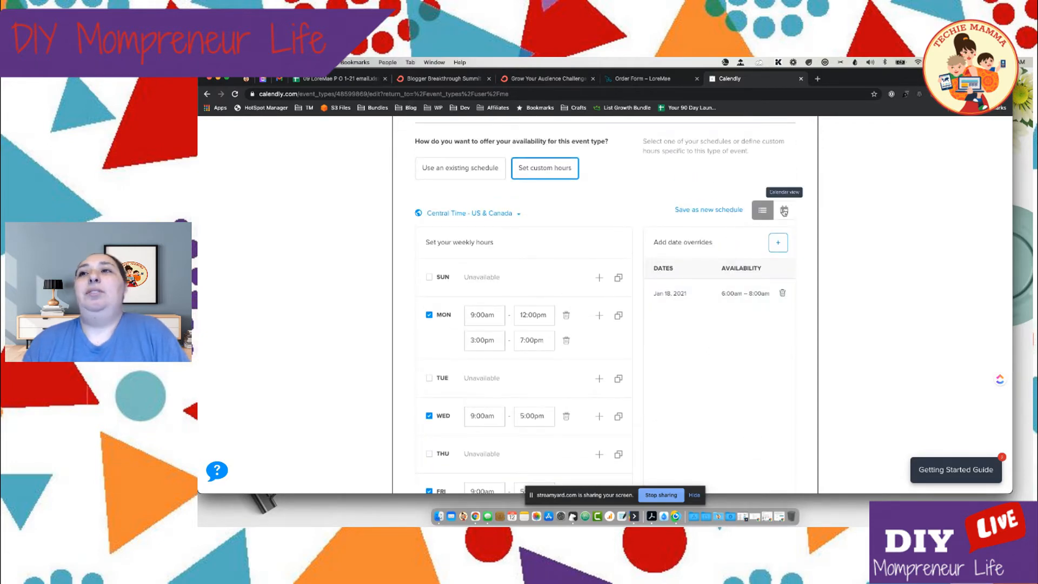
left_click(784, 211)
scroll(763, 264, "down", 3)
scroll(763, 264, "down", 1)
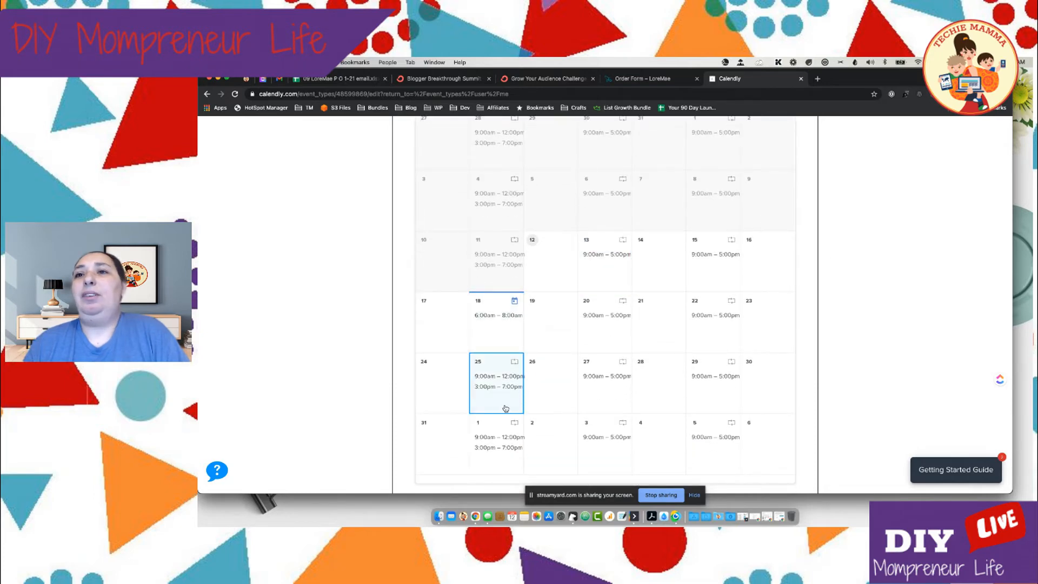
scroll(505, 408, "down", 2)
scroll(505, 408, "up", 4)
Examine the event's duration and buffer settings below the availability calendar
scroll(508, 401, "down", 3)
scroll(508, 400, "down", 2)
scroll(509, 400, "up", 5)
scroll(703, 355, "down", 5)
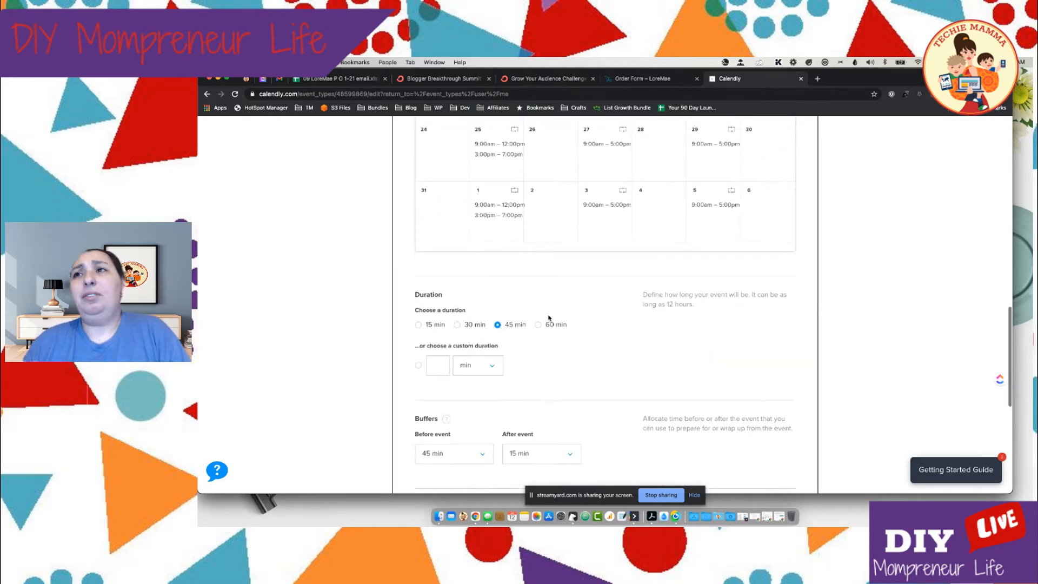
scroll(632, 308, "down", 1)
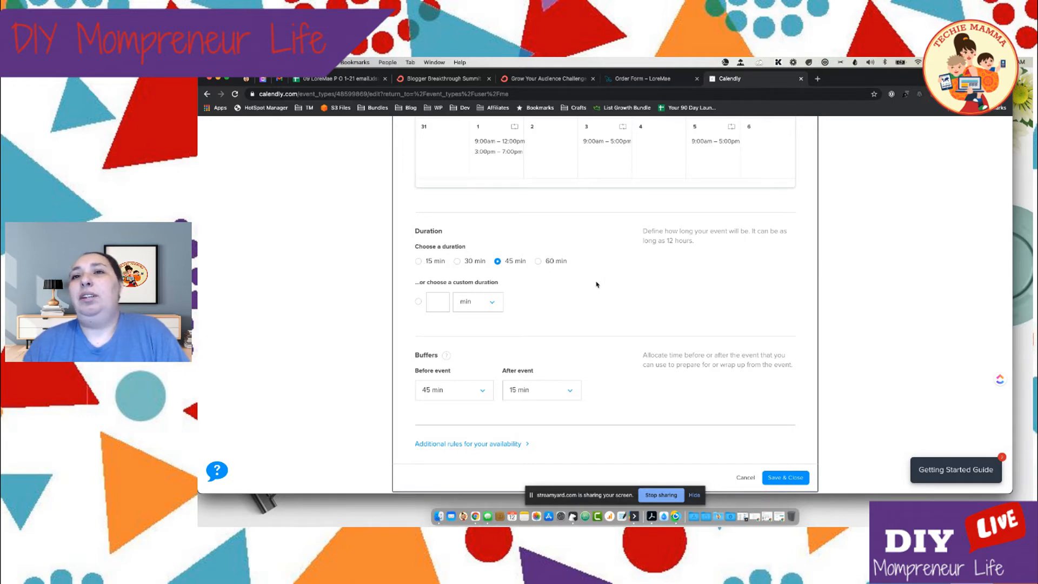
scroll(470, 270, "down", 2)
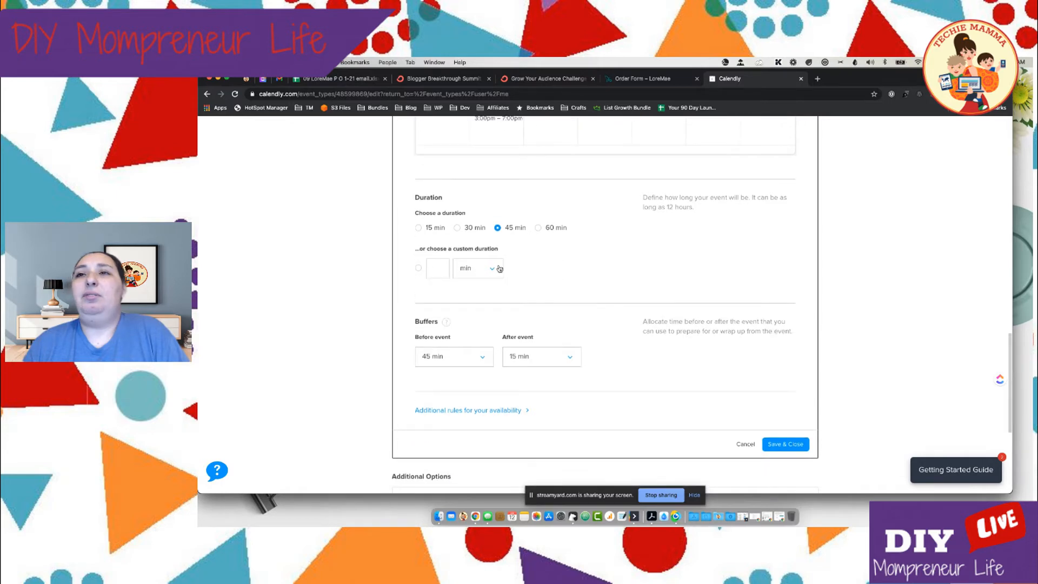
scroll(500, 269, "down", 2)
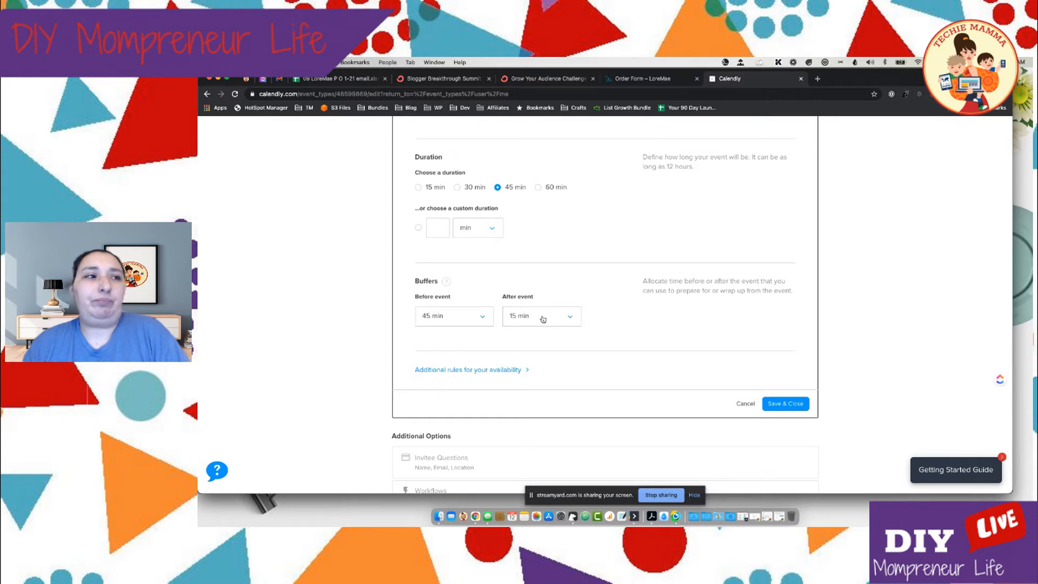
scroll(648, 322, "down", 1)
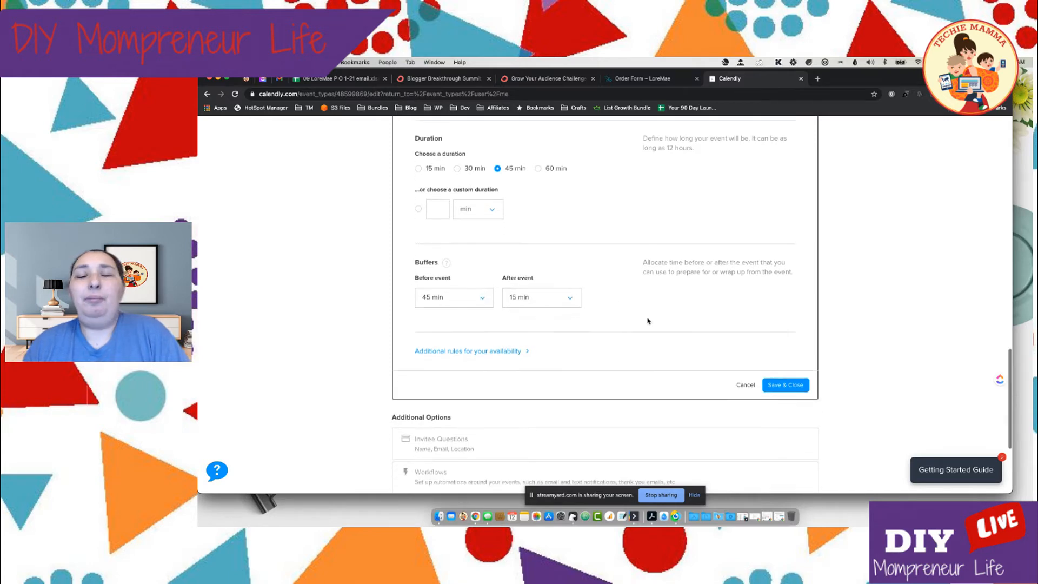
scroll(648, 321, "down", 2)
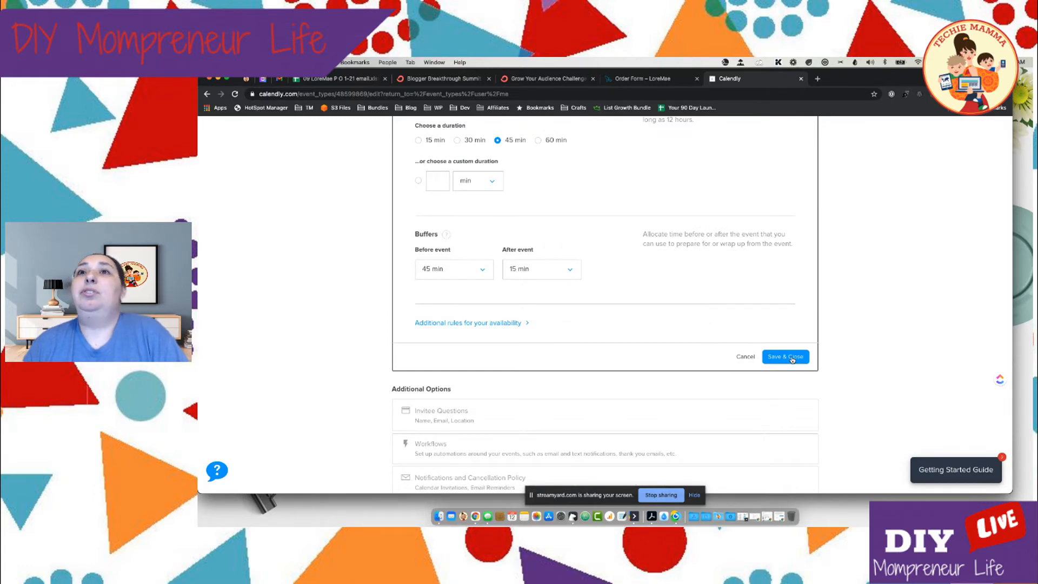
Check the buffer lengths offered before and after the event, and save and close the booking availability settings
left_click(470, 275)
scroll(472, 348, "down", 3)
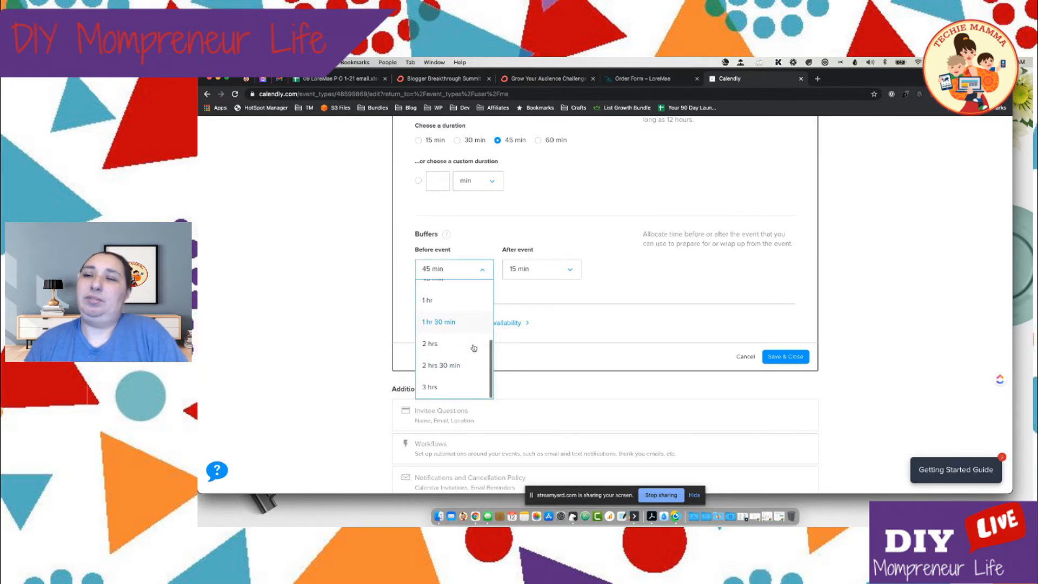
left_click(550, 278)
left_click(546, 273)
scroll(536, 341, "down", 5)
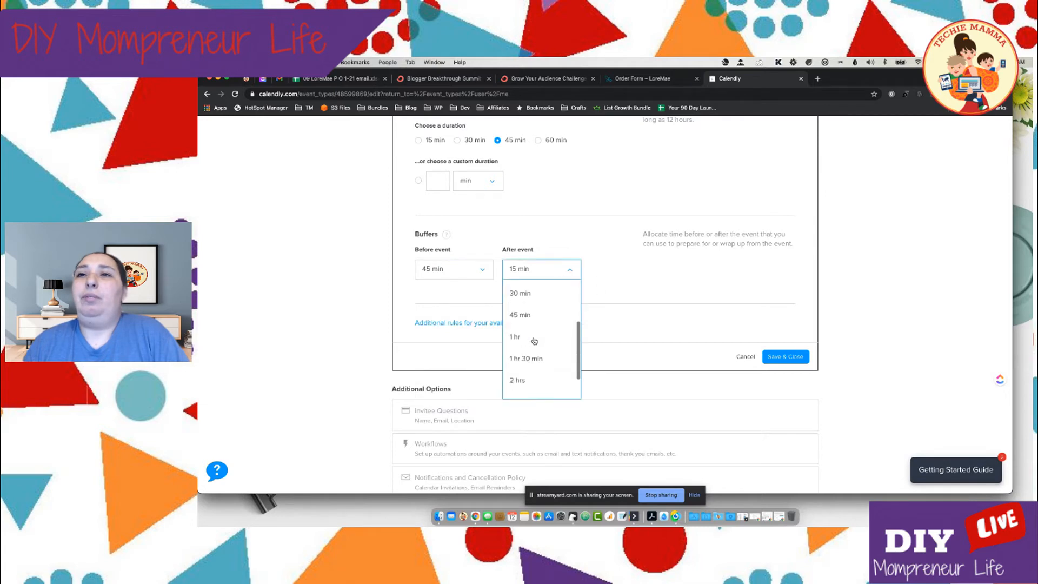
left_click(662, 276)
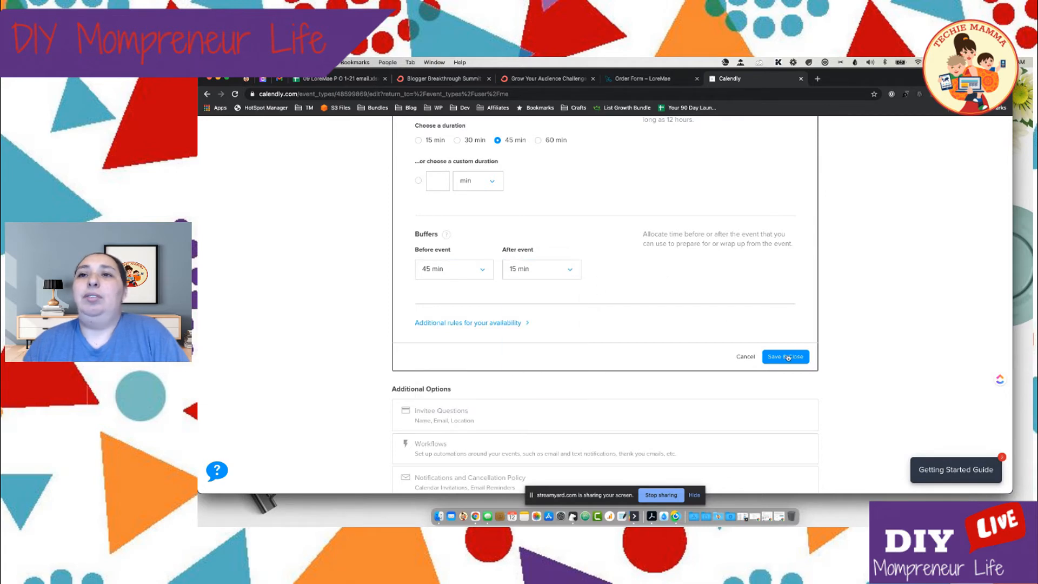
left_click(788, 357)
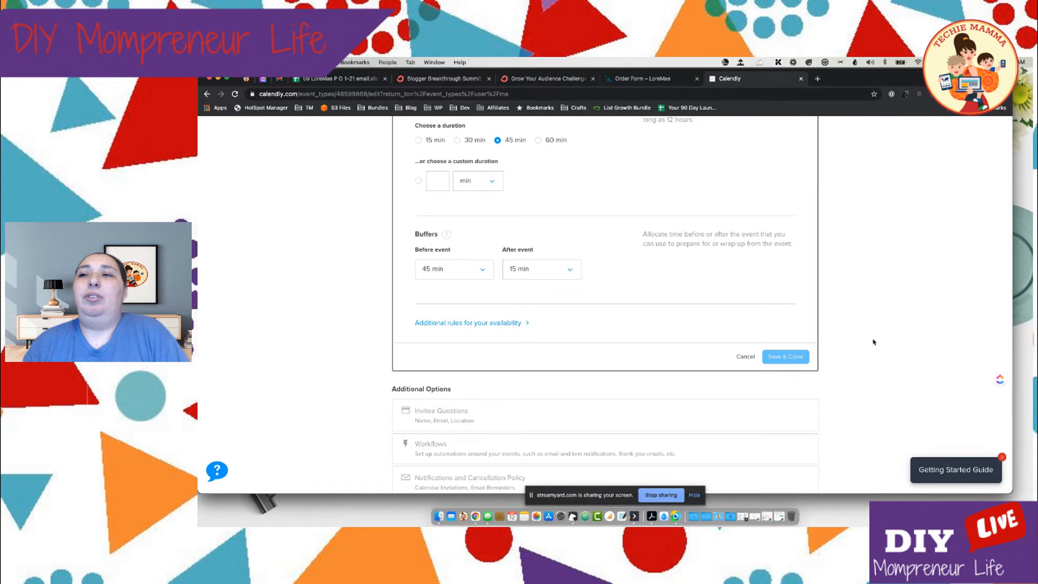
Open the event type's Workflows section and examine the automation timeline it offers
scroll(874, 342, "down", 3)
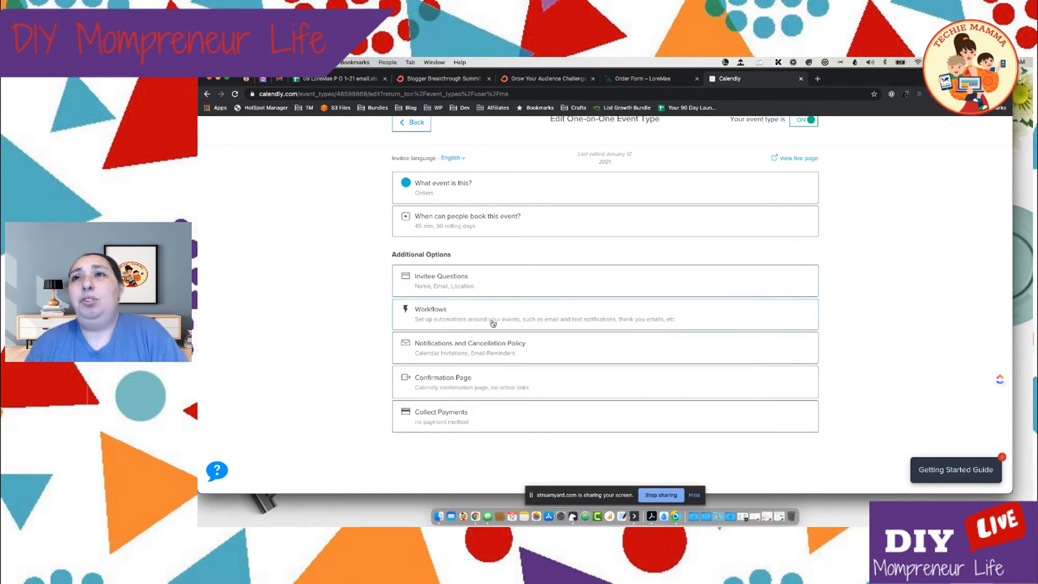
left_click(464, 314)
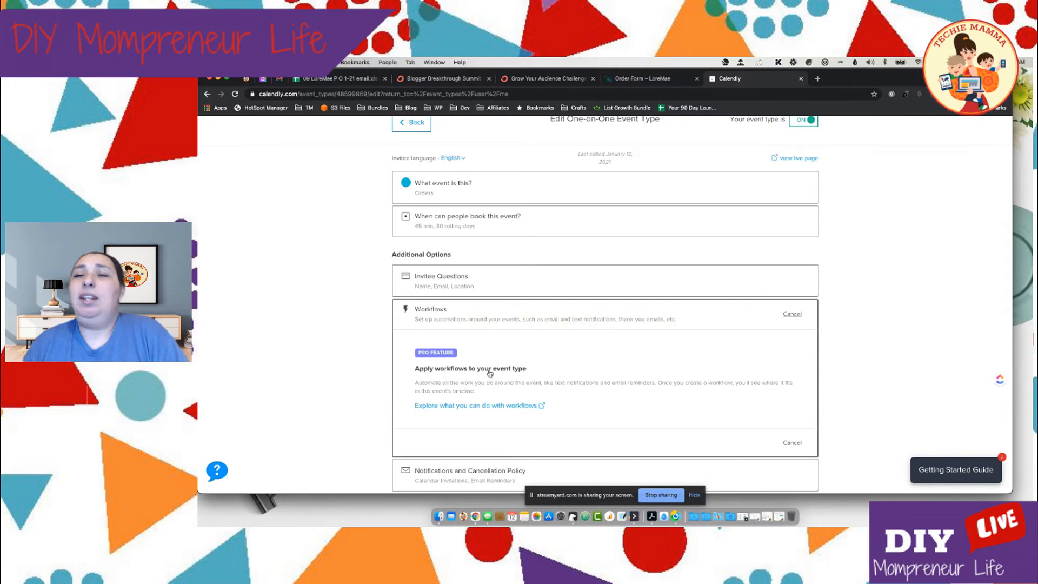
scroll(541, 352, "down", 3)
scroll(541, 379, "down", 3)
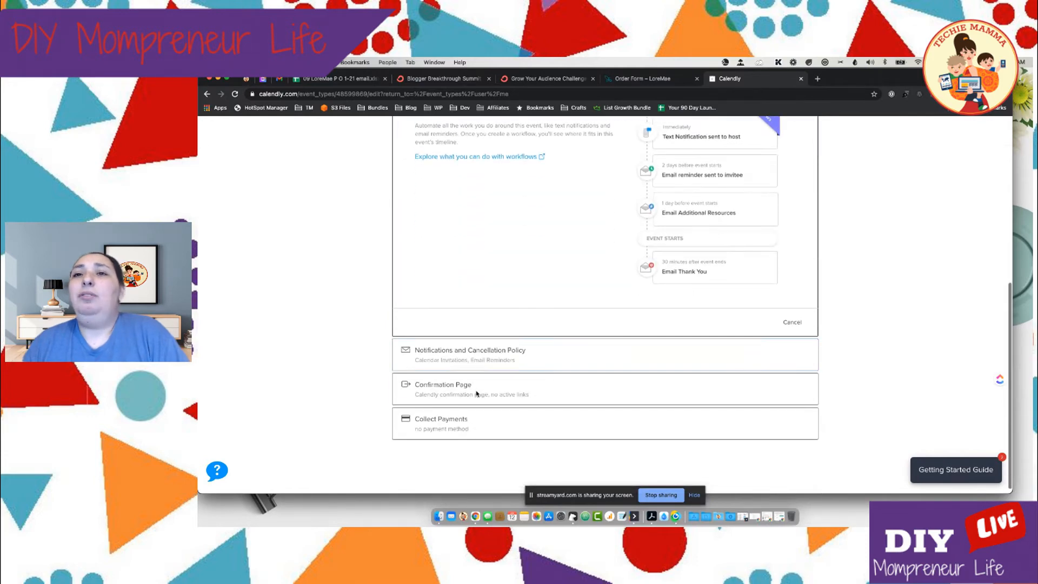
Examine the Notifications and Cancellation Policy section, covering calendar invitations, email reminders, follow-up and text reminders
left_click(471, 352)
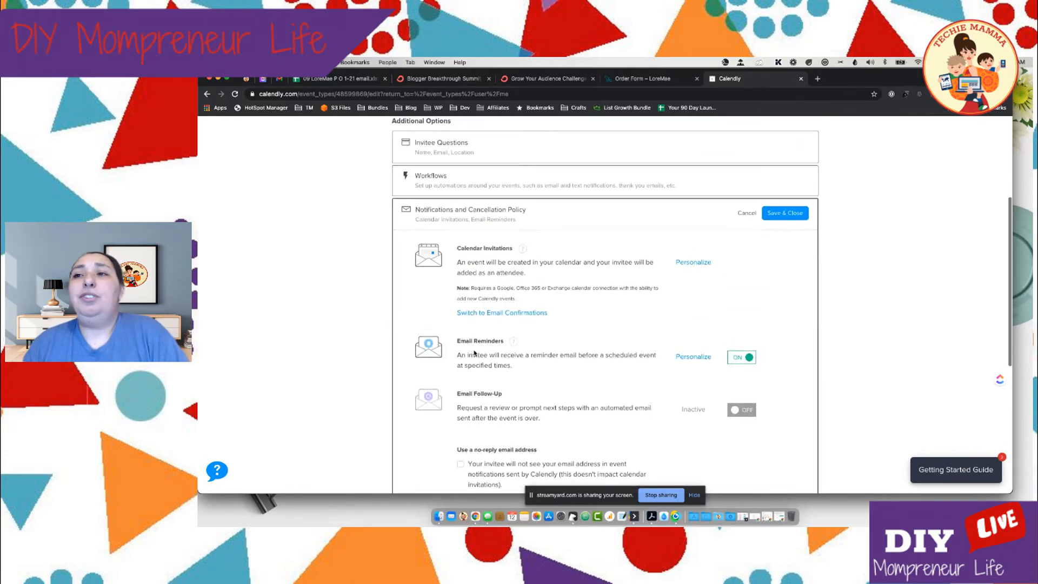
scroll(475, 352, "down", 5)
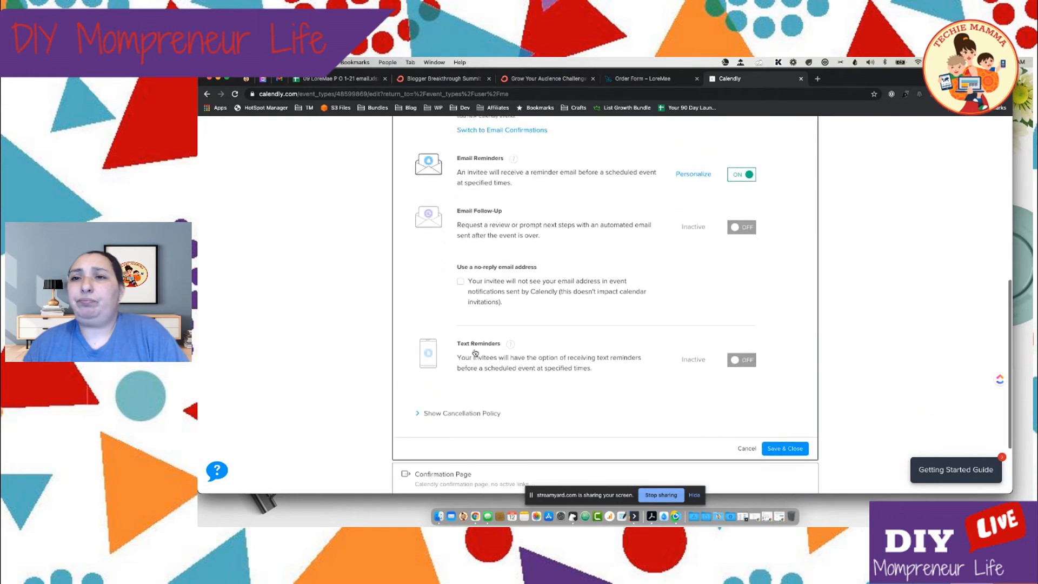
scroll(475, 352, "down", 1)
scroll(475, 352, "up", 3)
scroll(475, 351, "down", 4)
scroll(475, 352, "down", 2)
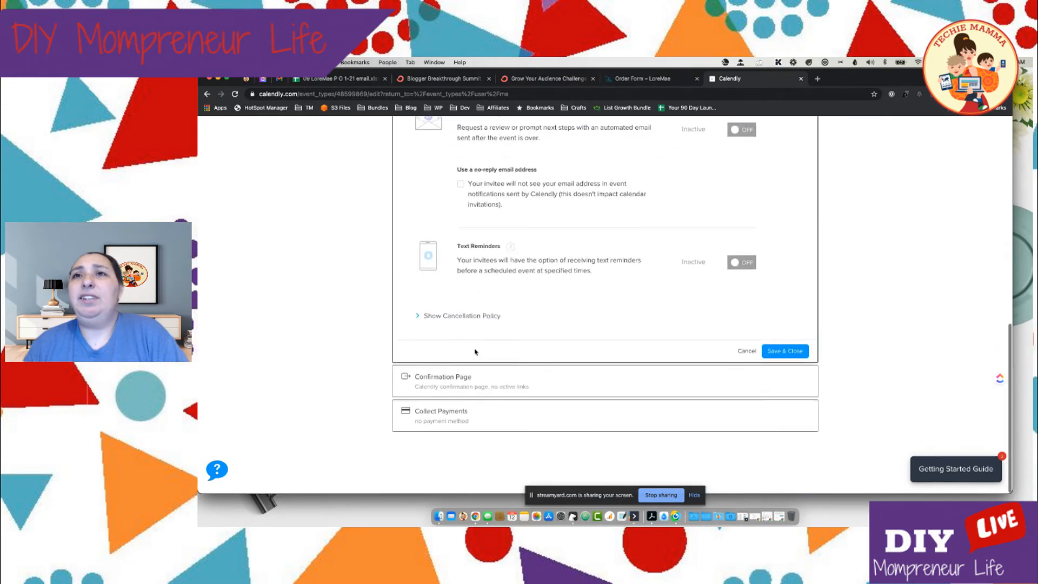
Set the confirmation page to redirect to an external site and start editing the redirect URL
left_click(469, 386)
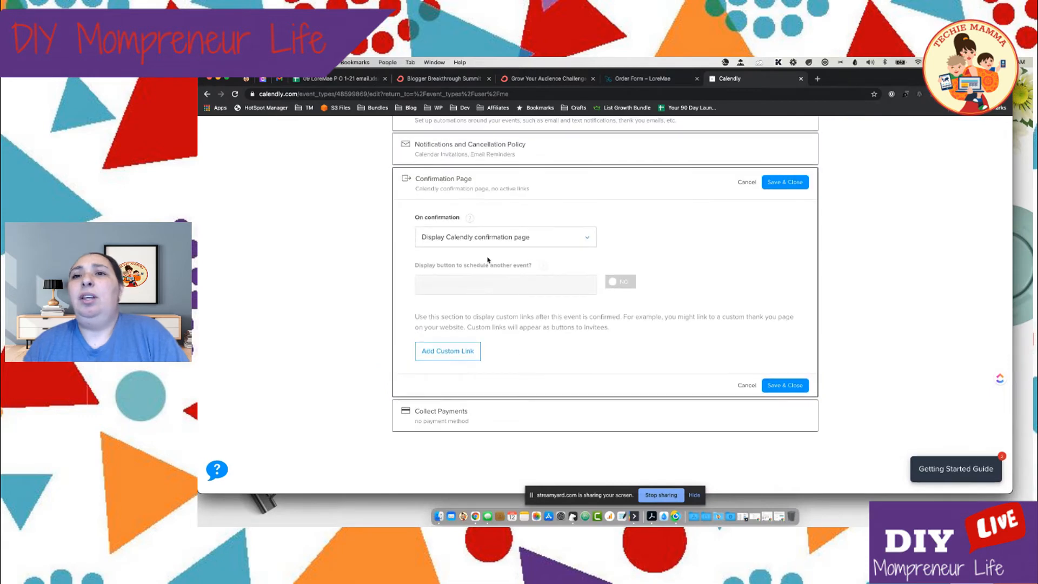
left_click(463, 236)
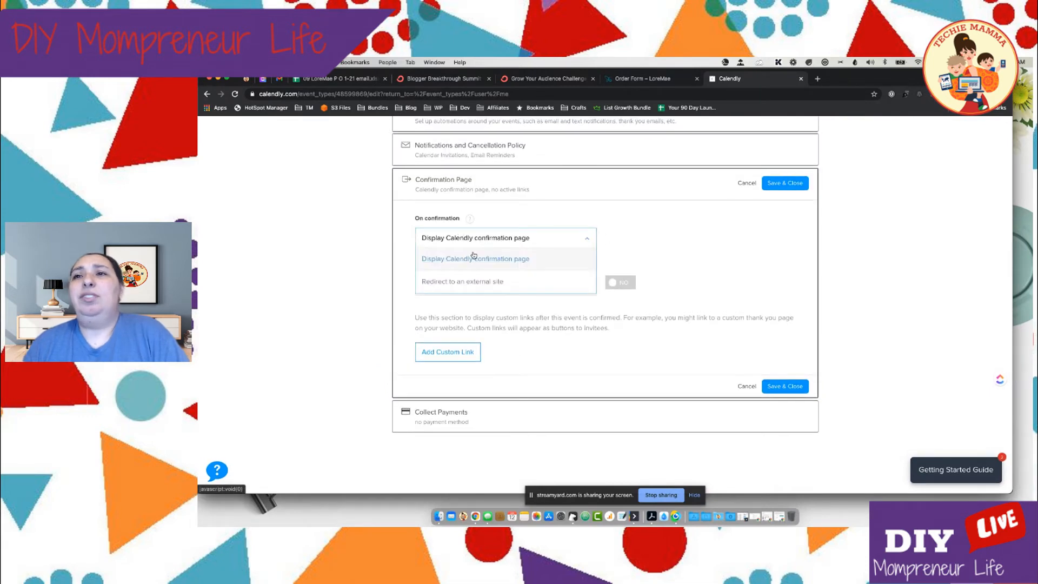
left_click(473, 285)
left_click(472, 319)
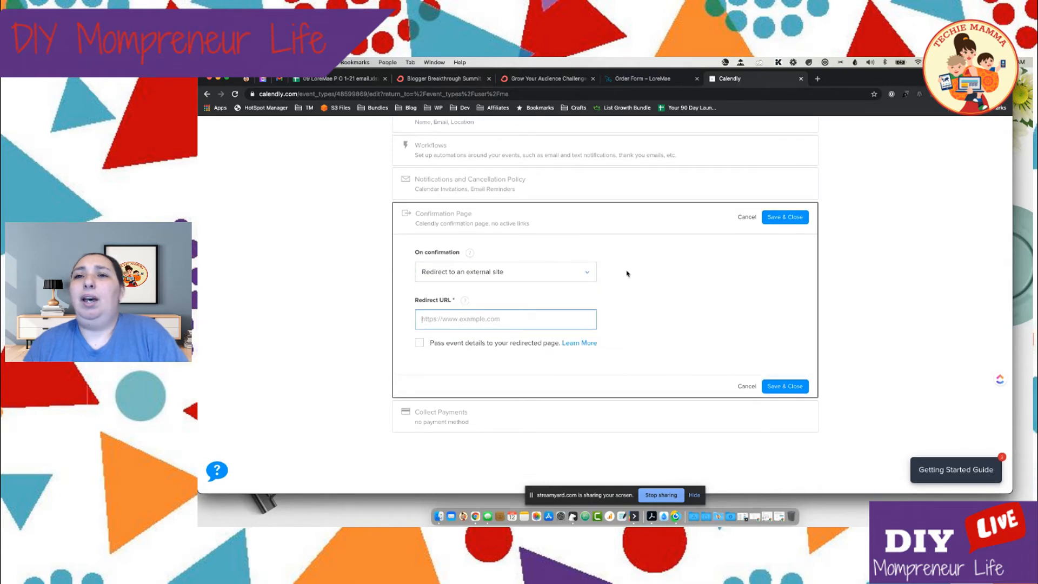
scroll(636, 308, "down", 1)
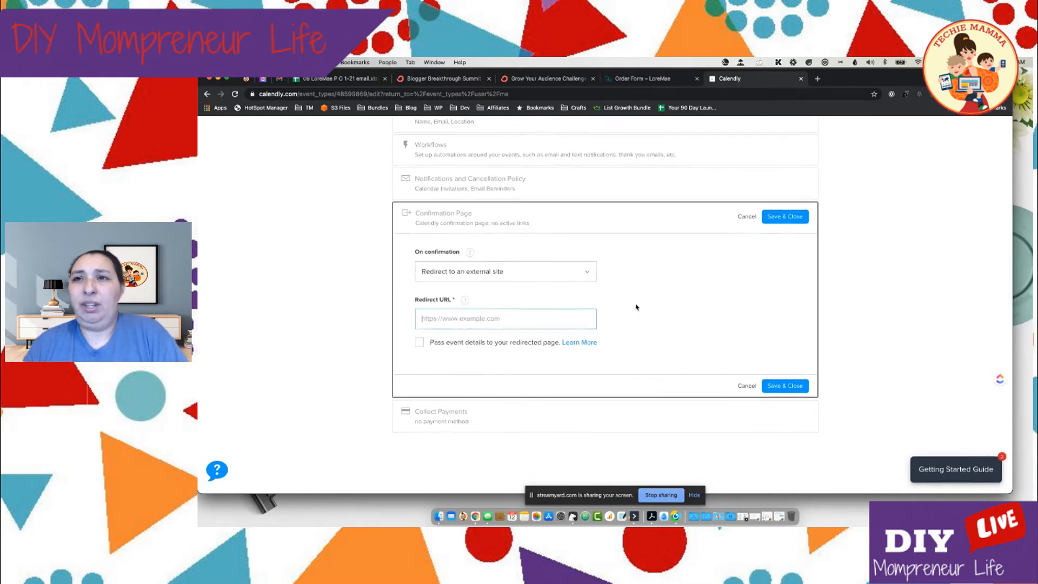
left_click(636, 79)
left_click(358, 95)
key("ctrl+c")
left_click(758, 79)
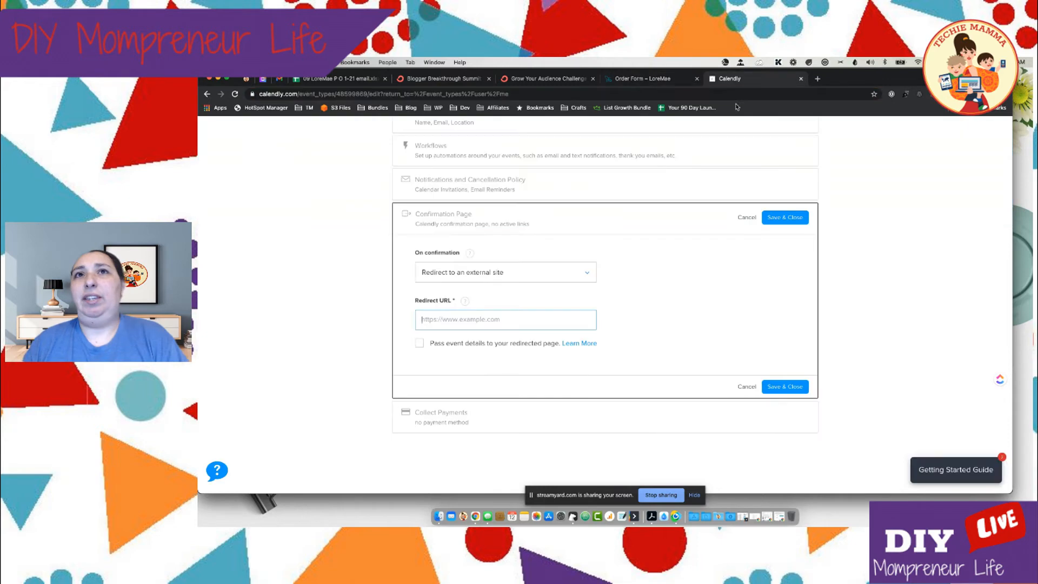
key("ctrl+v")
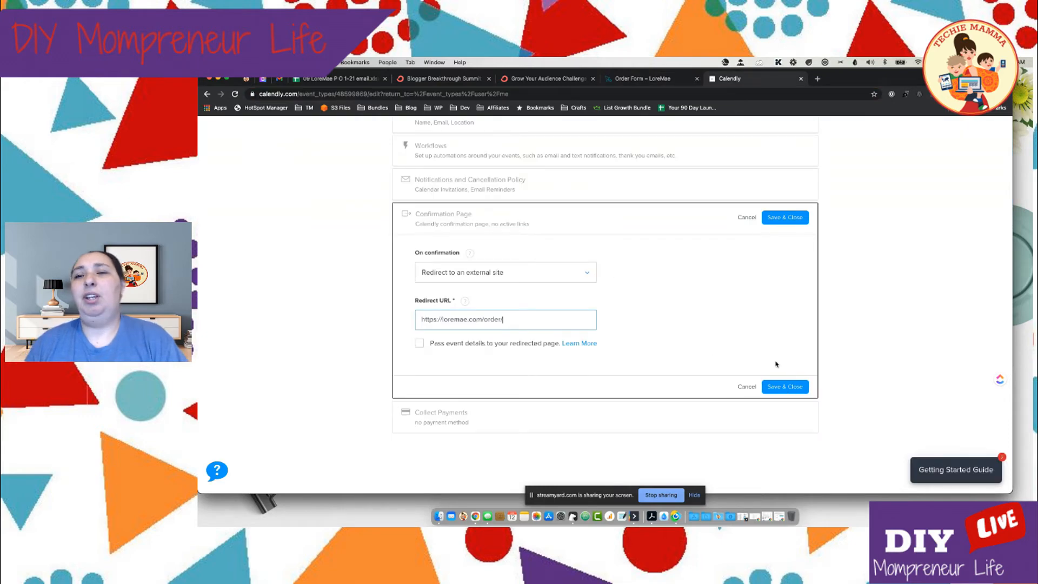
left_click(791, 387)
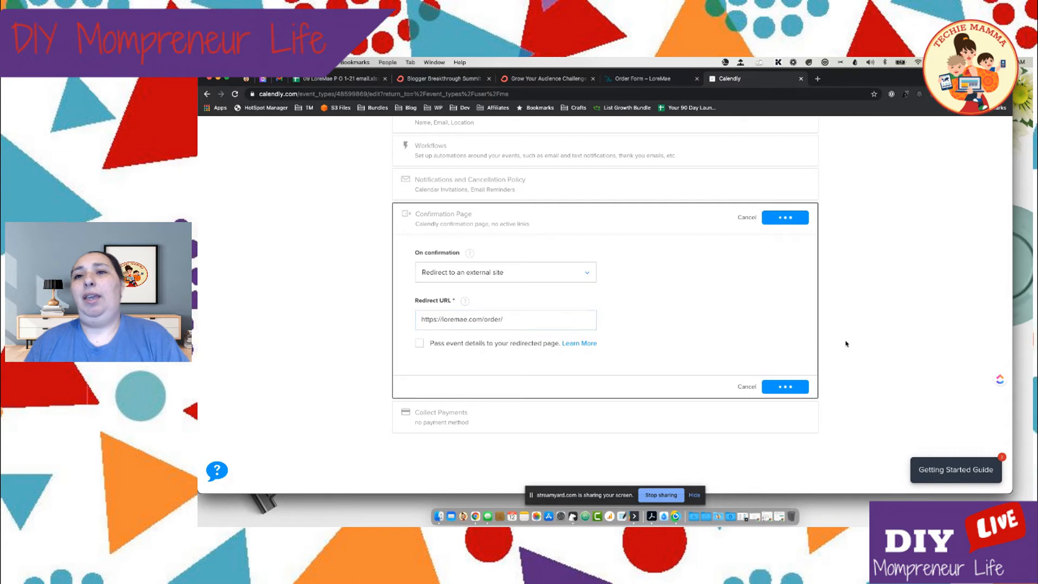
Open the Collect Payments section and review its payment provider options
left_click(497, 426)
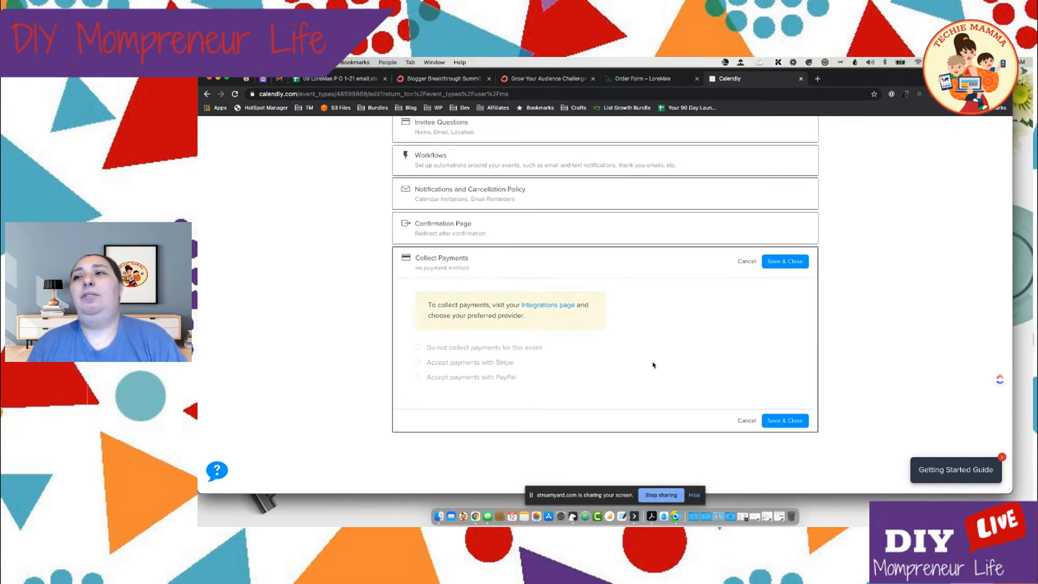
scroll(689, 350, "up", 5)
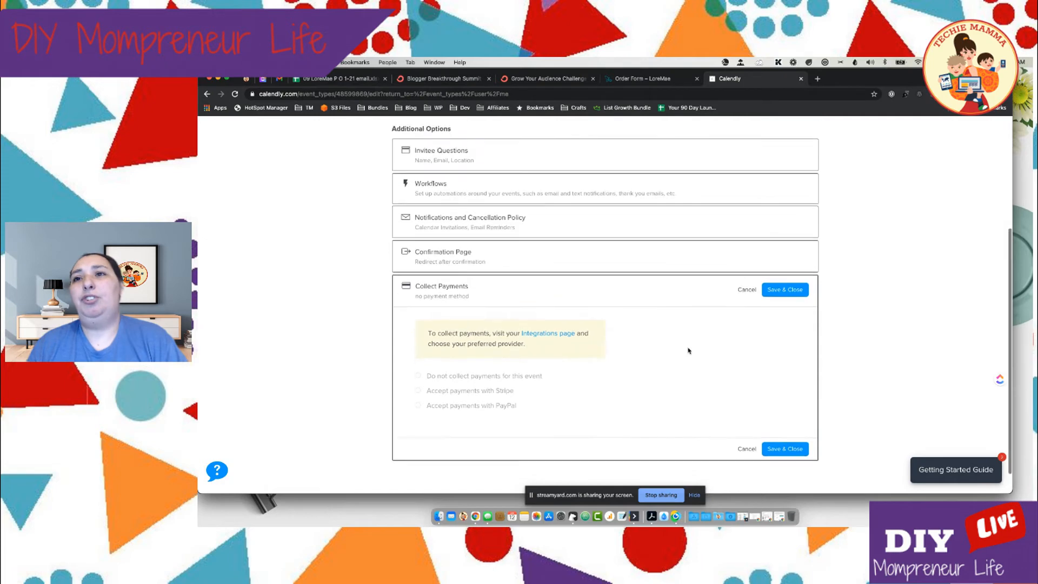
scroll(689, 351, "down", 5)
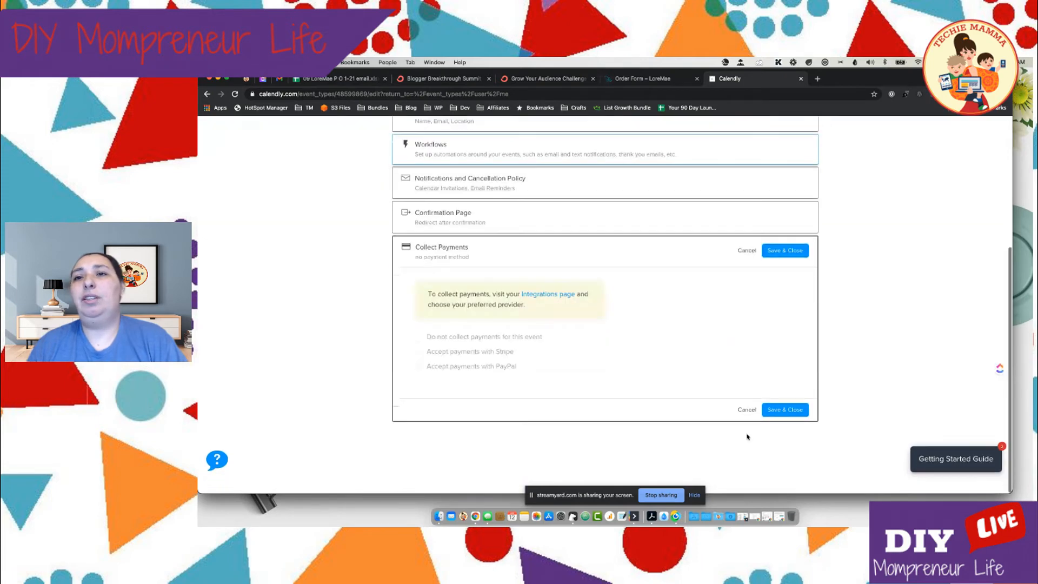
Save the Collect Payments section and open the live booking page of the Orders event
left_click(782, 422)
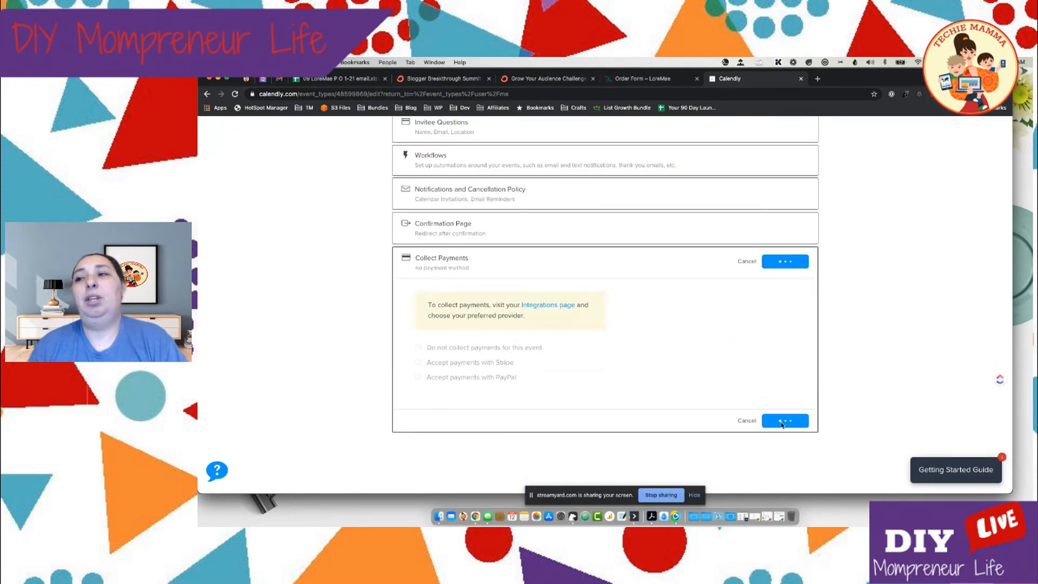
scroll(733, 352, "up", 2)
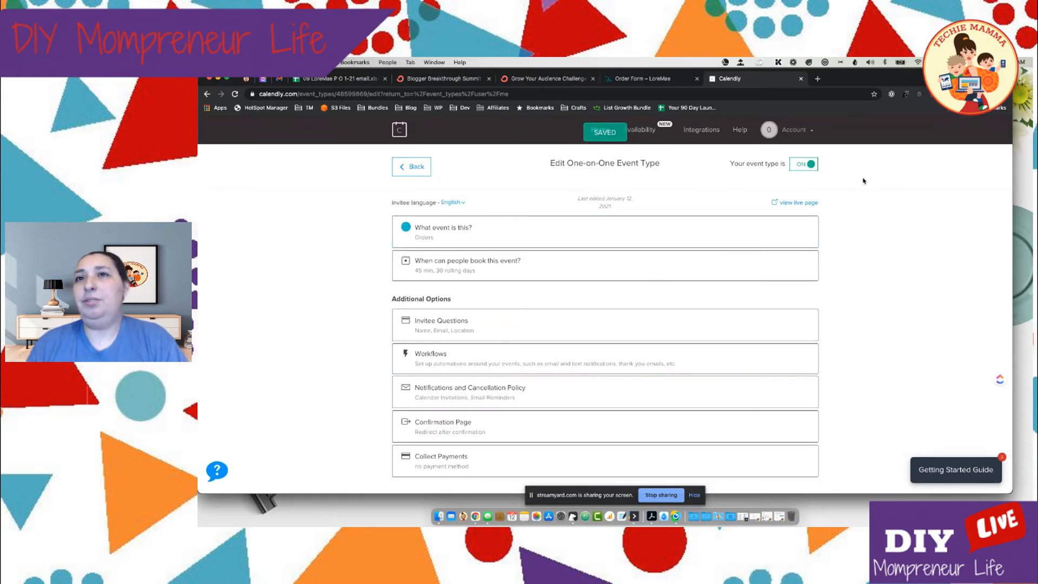
left_click(797, 202)
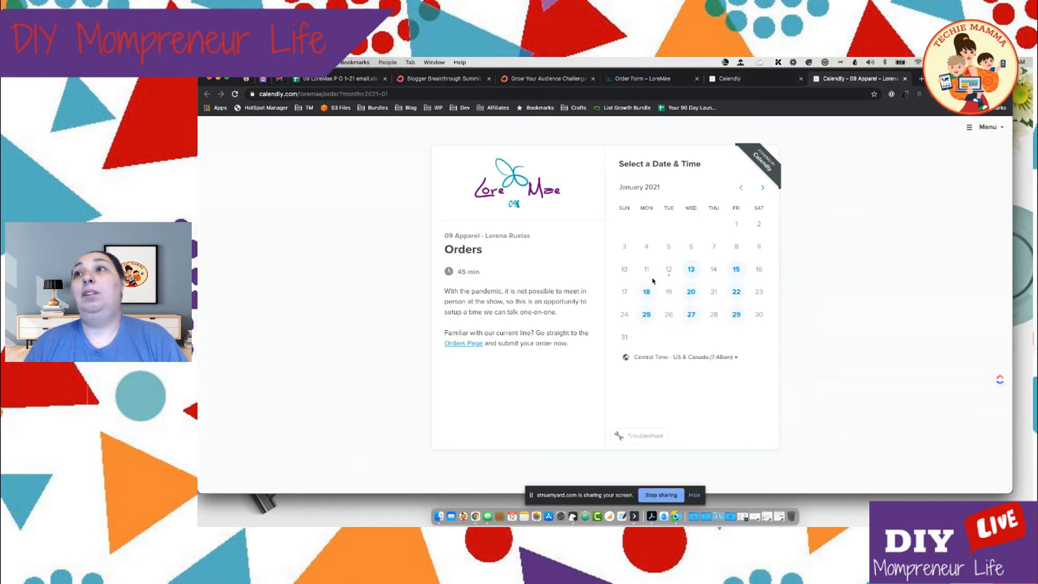
Check the available times for January 18 and 20, switching the time zone to Eastern Time and back to Central Time
left_click(649, 295)
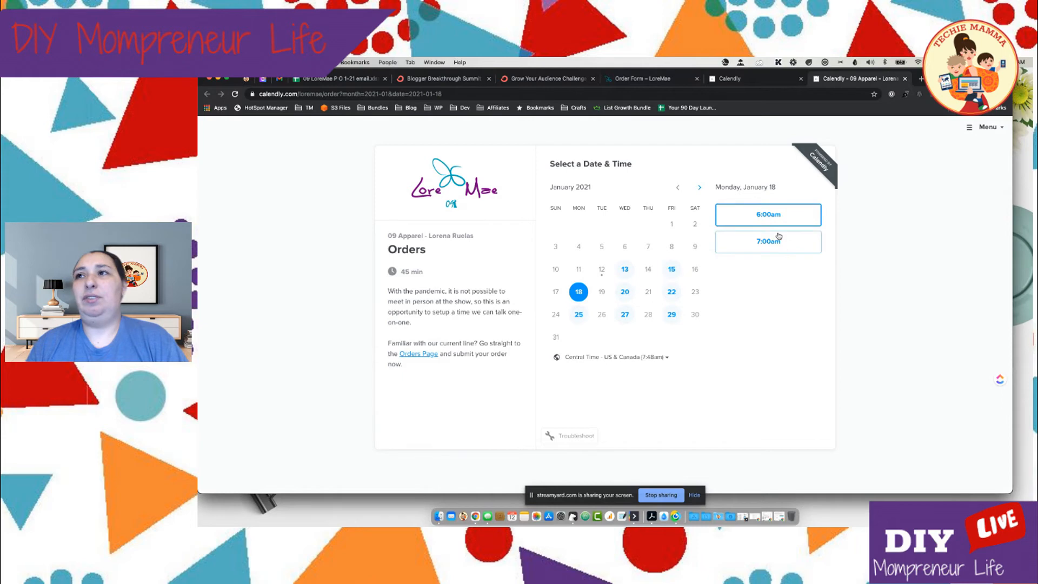
left_click(624, 292)
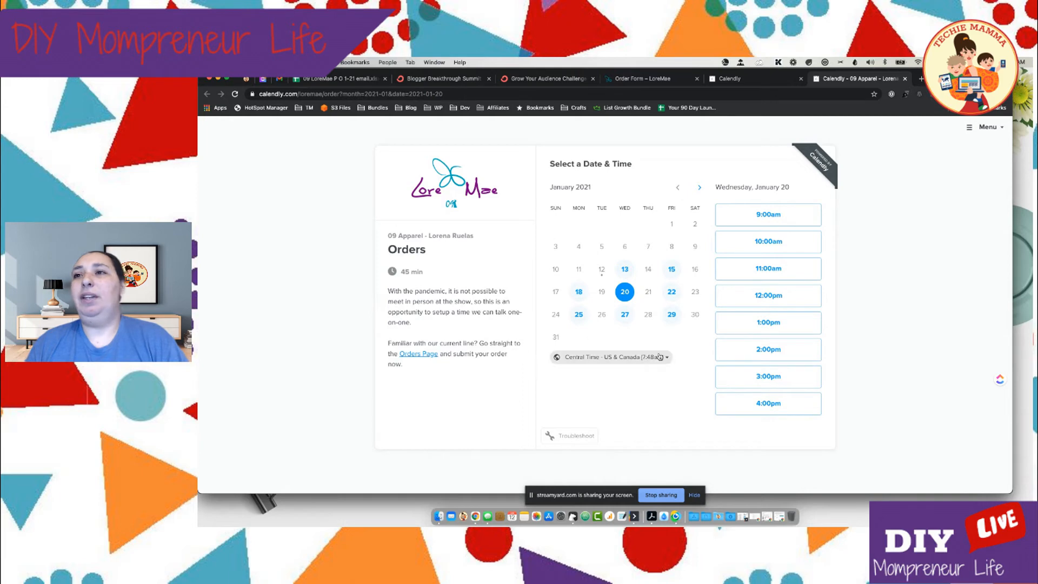
left_click(592, 356)
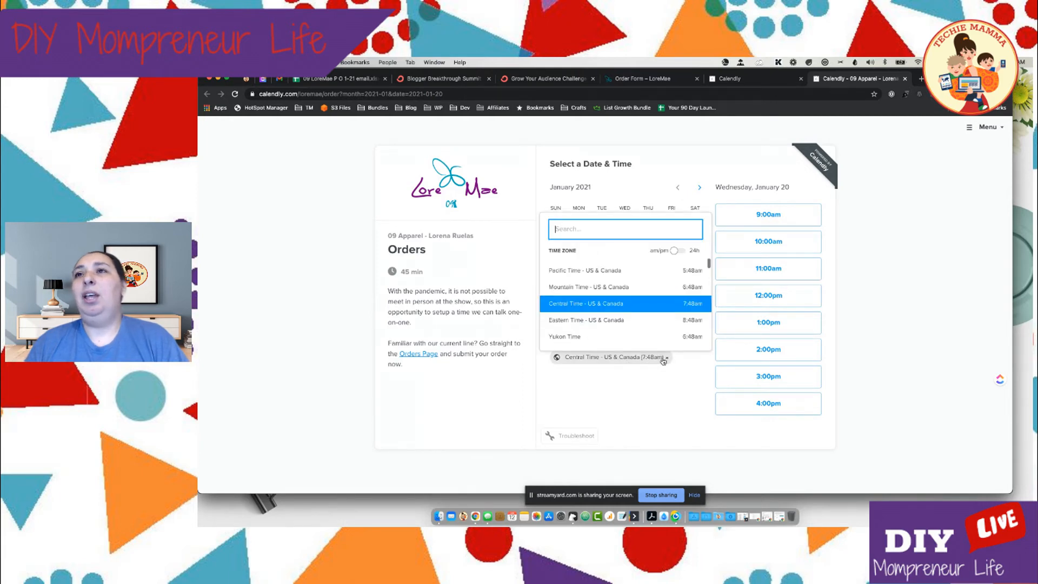
left_click(631, 394)
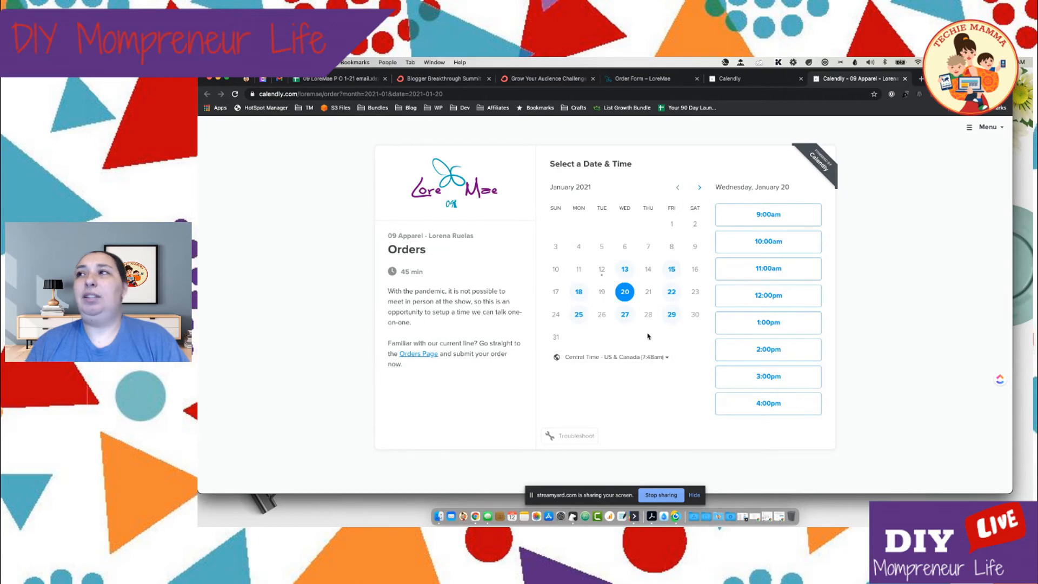
left_click(626, 358)
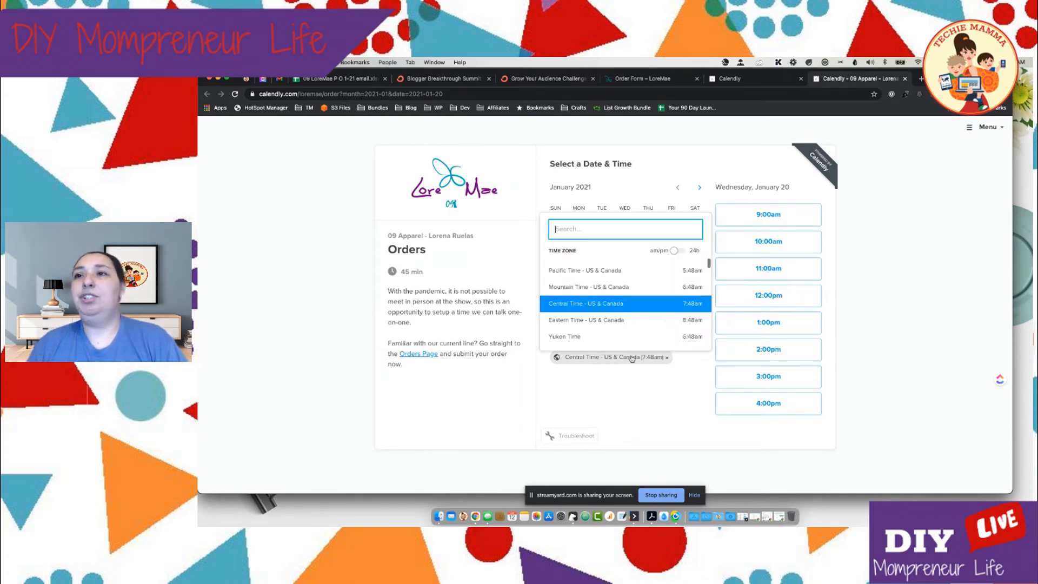
left_click(631, 325)
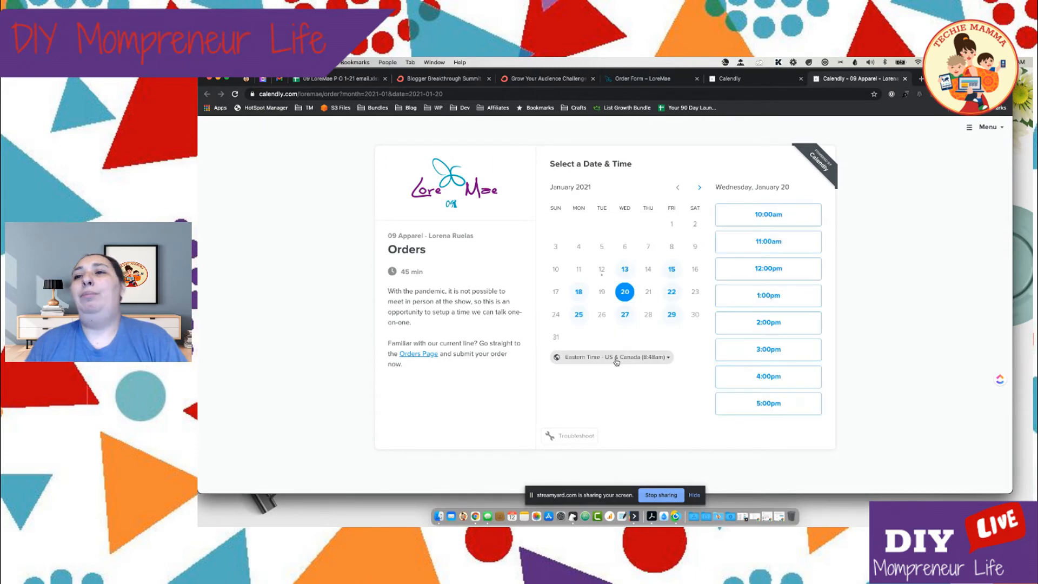
left_click(649, 358)
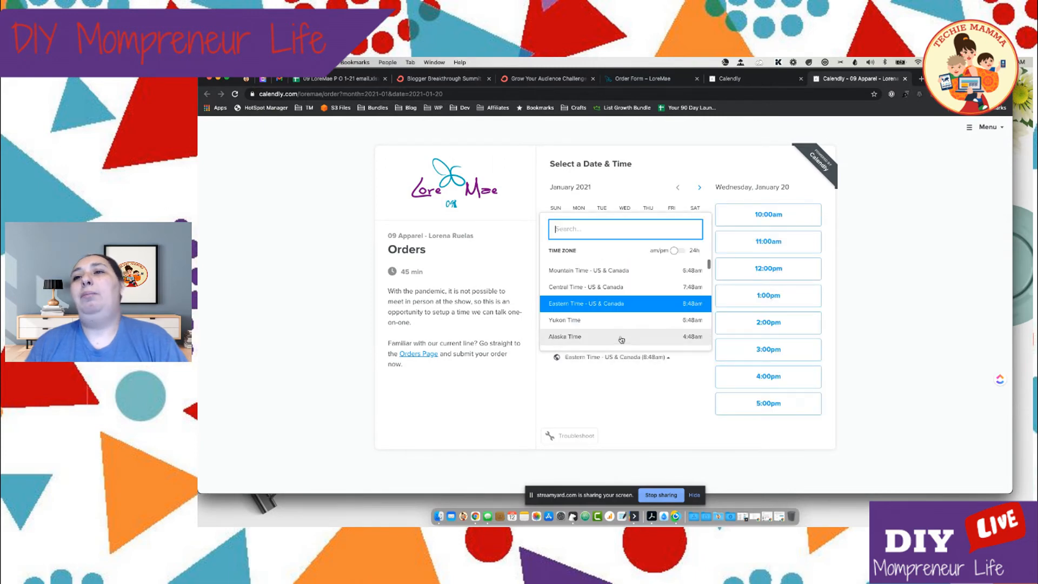
left_click(618, 292)
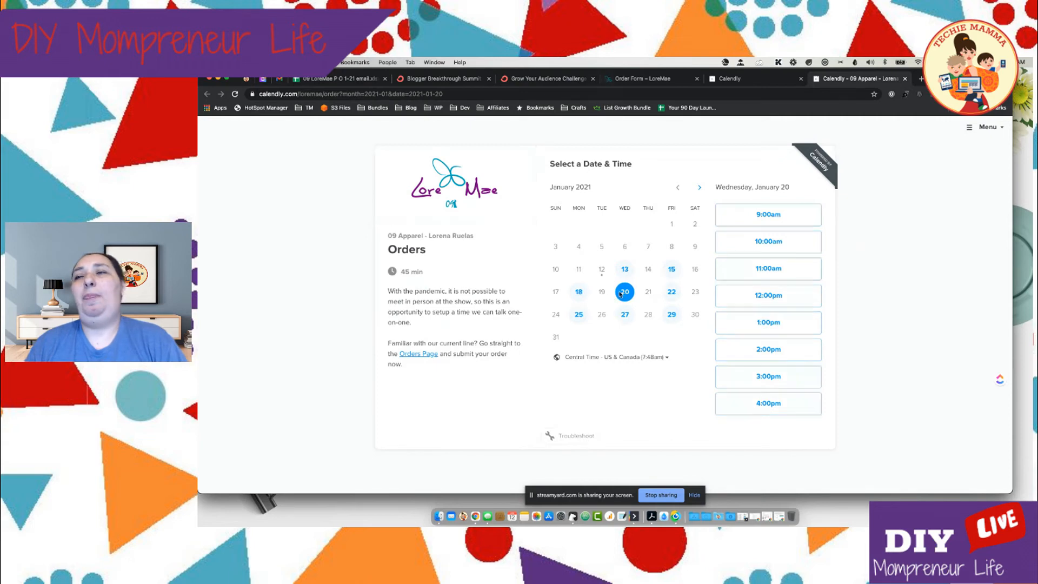
Choose the 6:00am slot on Monday, January 18 and confirm it
left_click(579, 293)
left_click(779, 219)
left_click(801, 216)
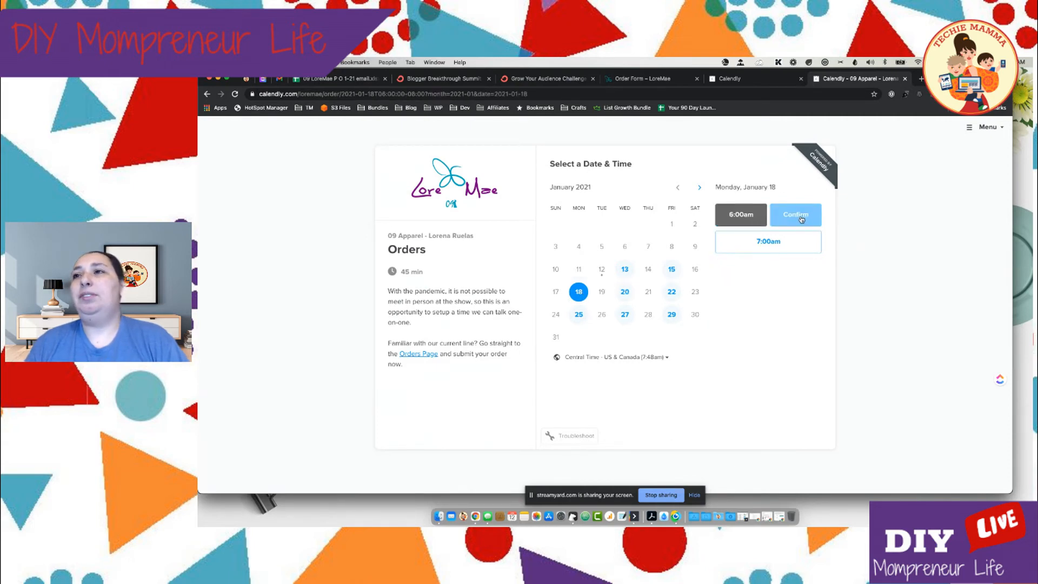
Fill in the invitee's name and email address in the booking details
left_click(608, 195)
type("Cousett")
key("Tab")
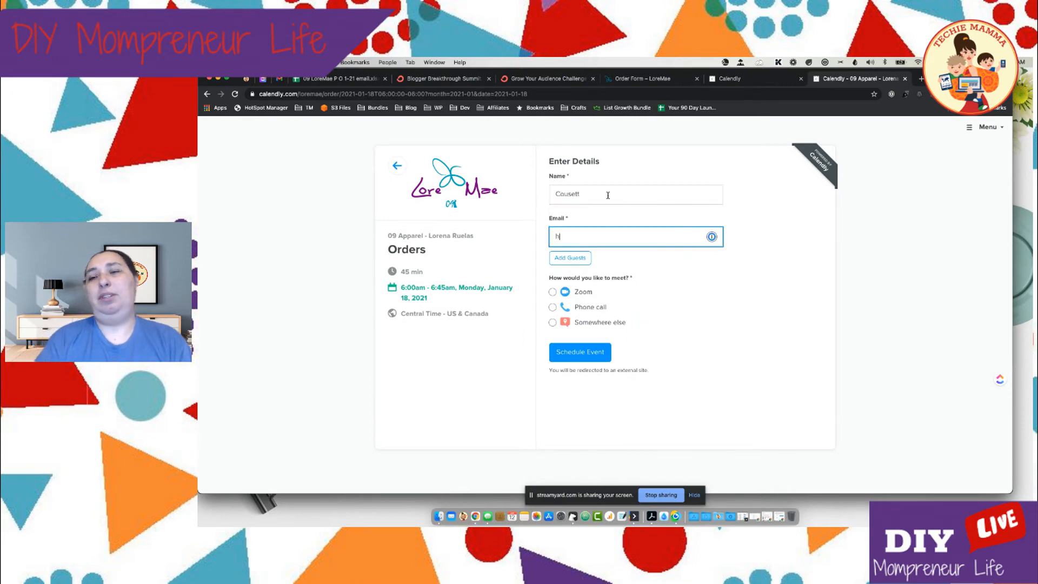
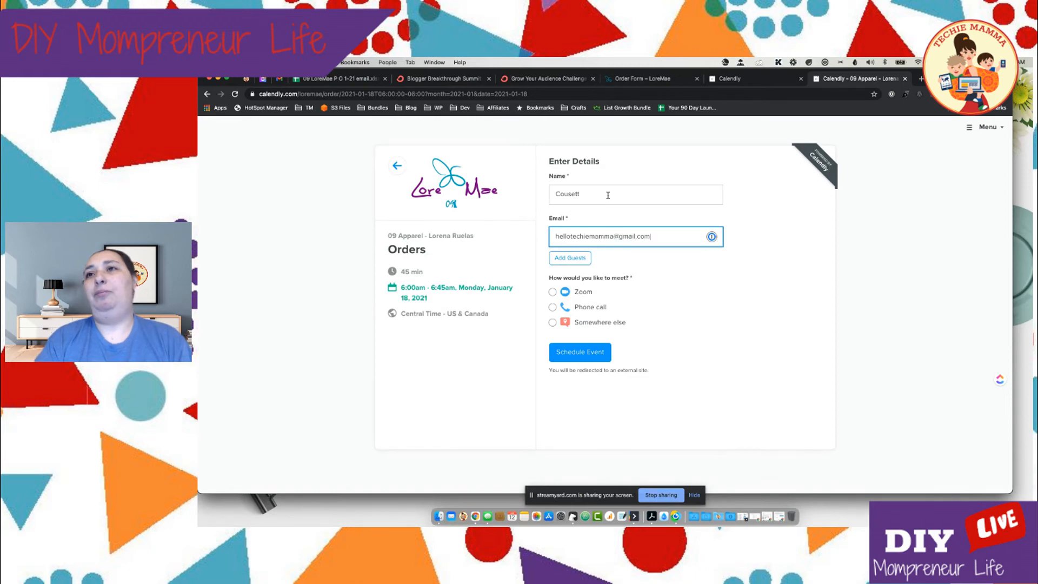
Try the Zoom, Phone call and Somewhere else meeting options to see which details each one requests
left_click(584, 293)
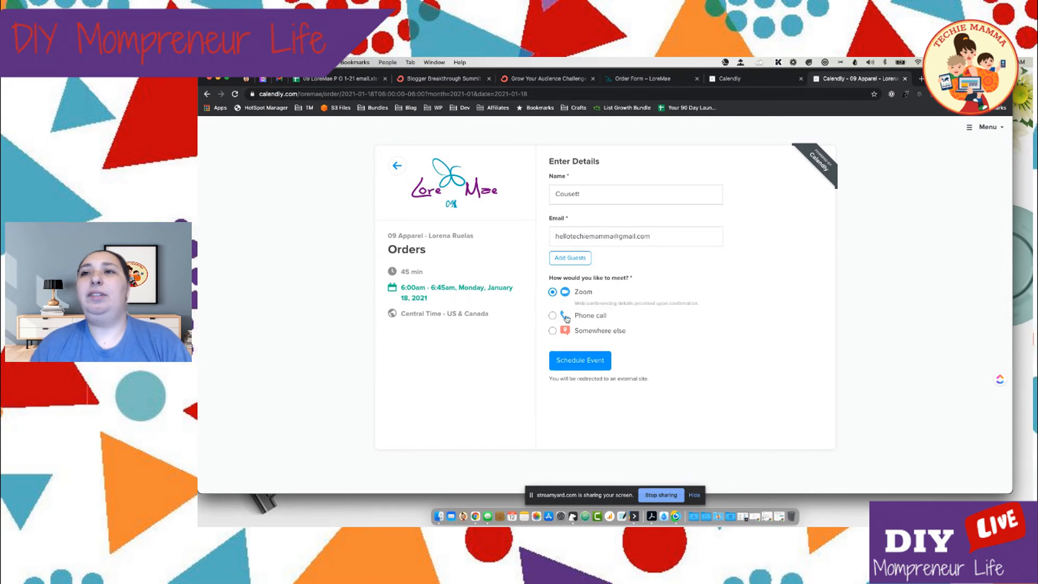
left_click(586, 317)
left_click(621, 324)
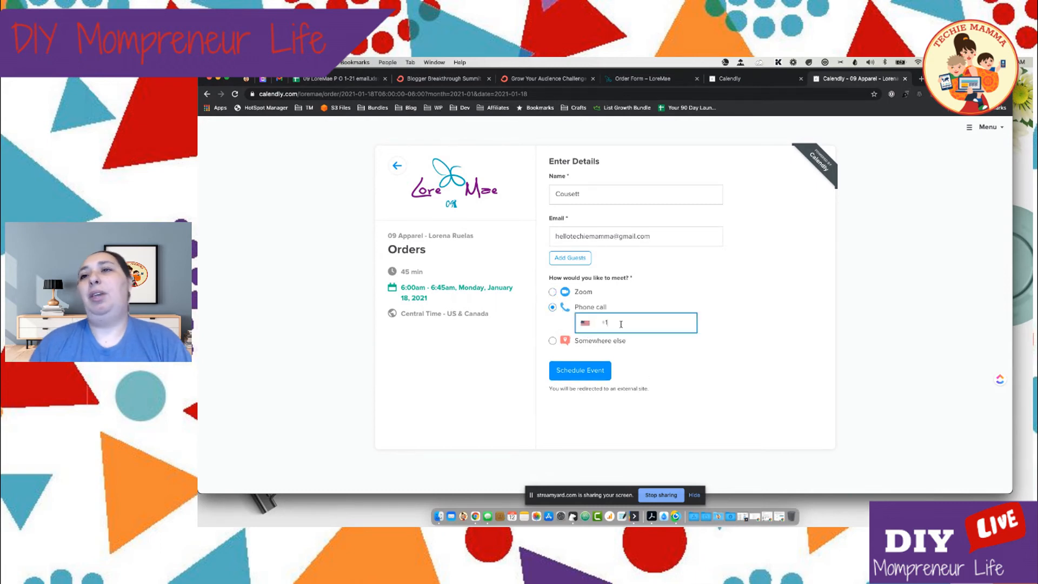
left_click(573, 340)
left_click(611, 338)
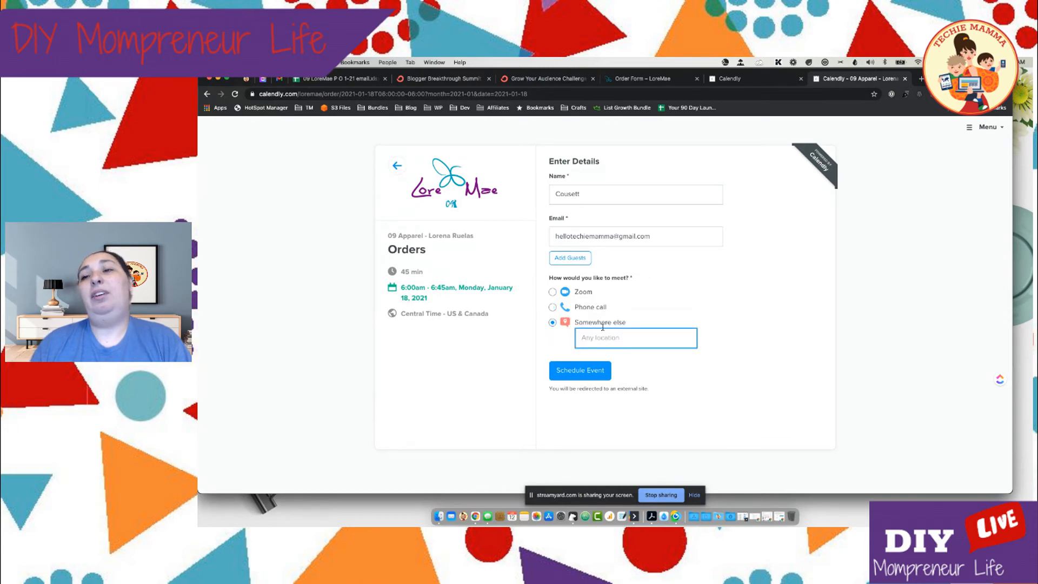
Select Zoom as the way to meet and schedule the event
left_click(584, 292)
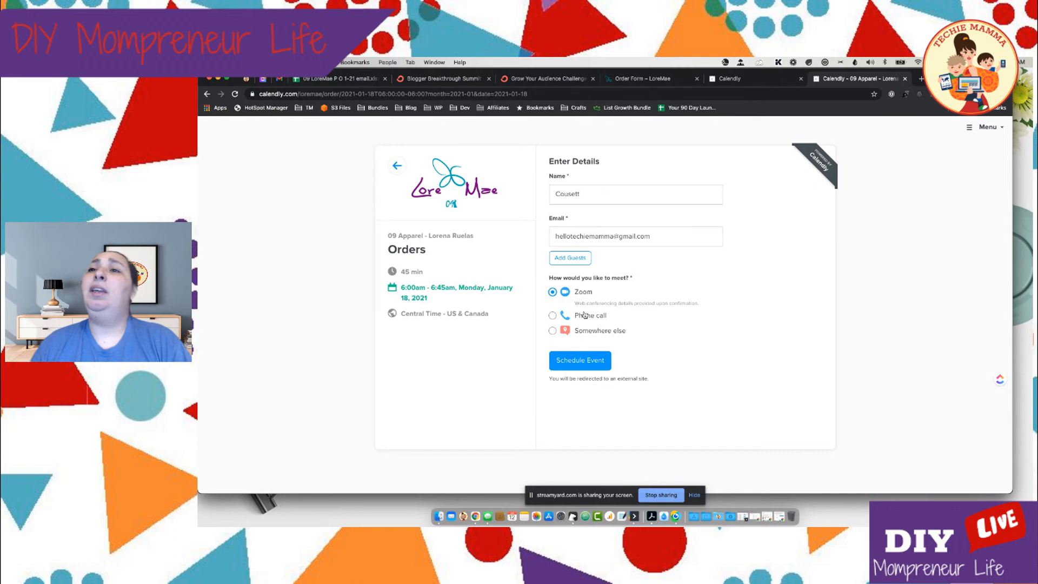
left_click(584, 316)
left_click(582, 293)
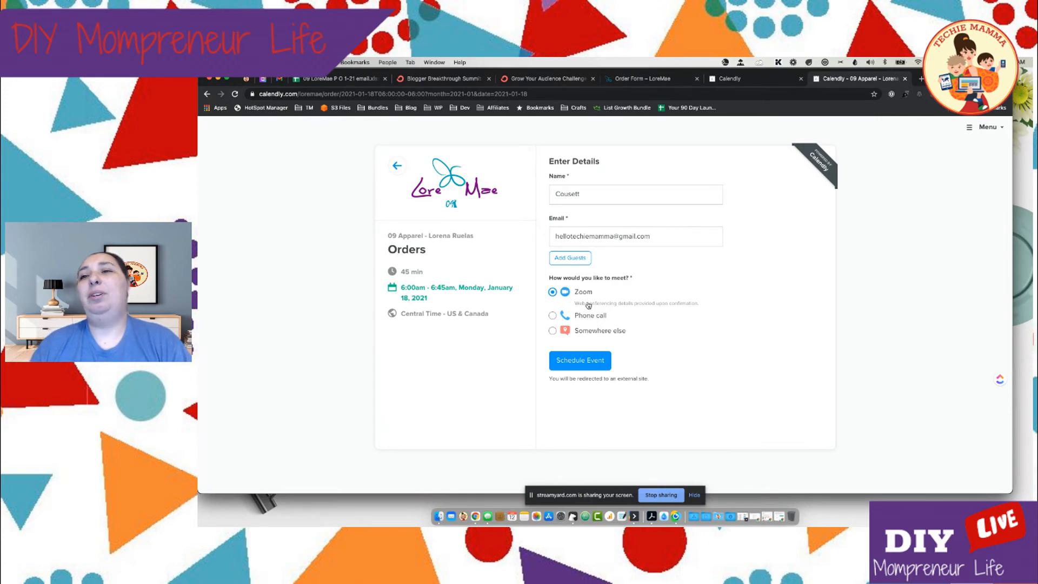
left_click(583, 364)
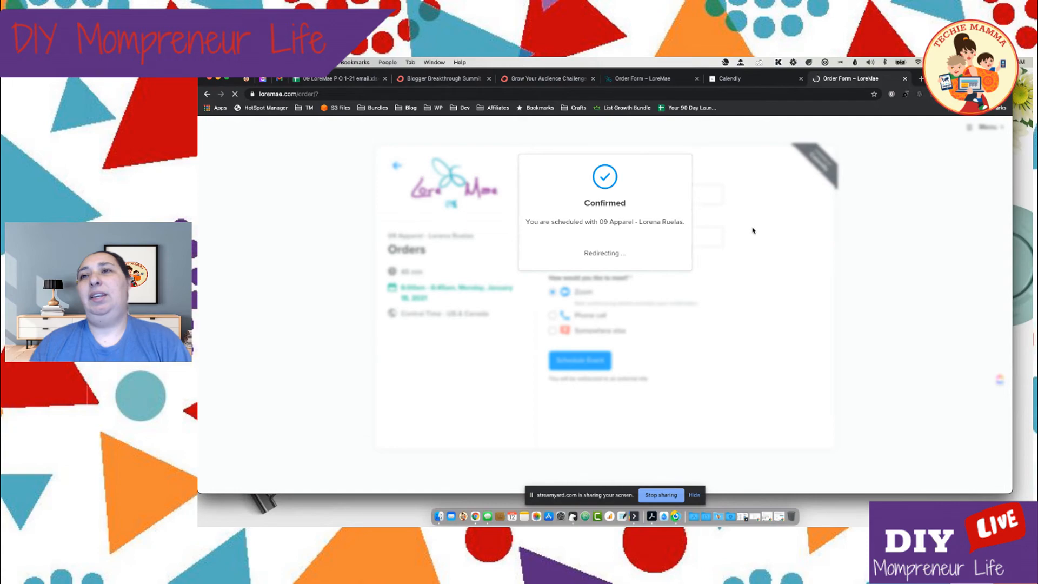
Examine the order form page reached after booking, including its contact fields and the women's and girls' product listings
scroll(761, 229, "down", 15)
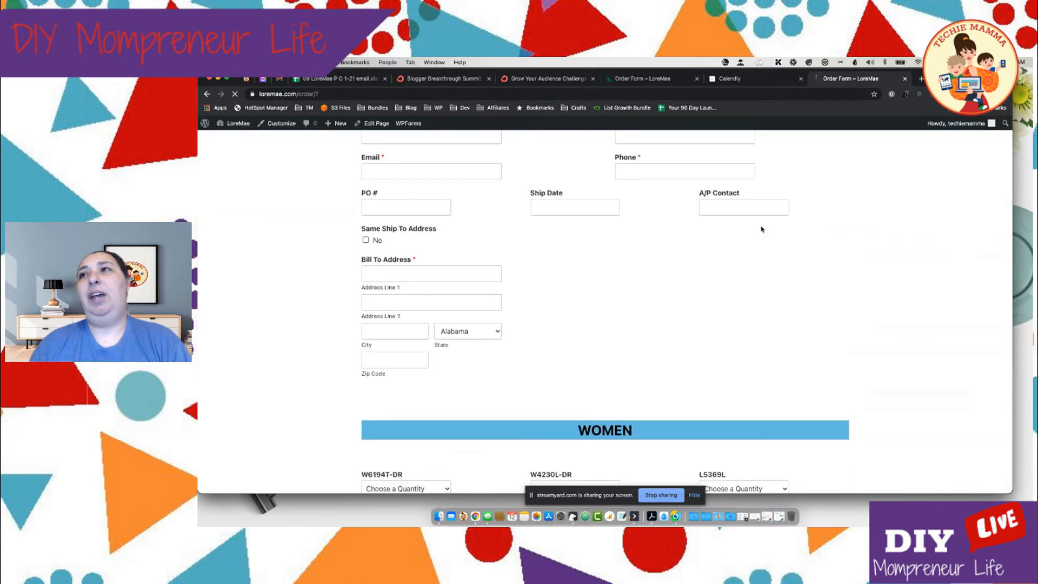
scroll(761, 229, "up", 6)
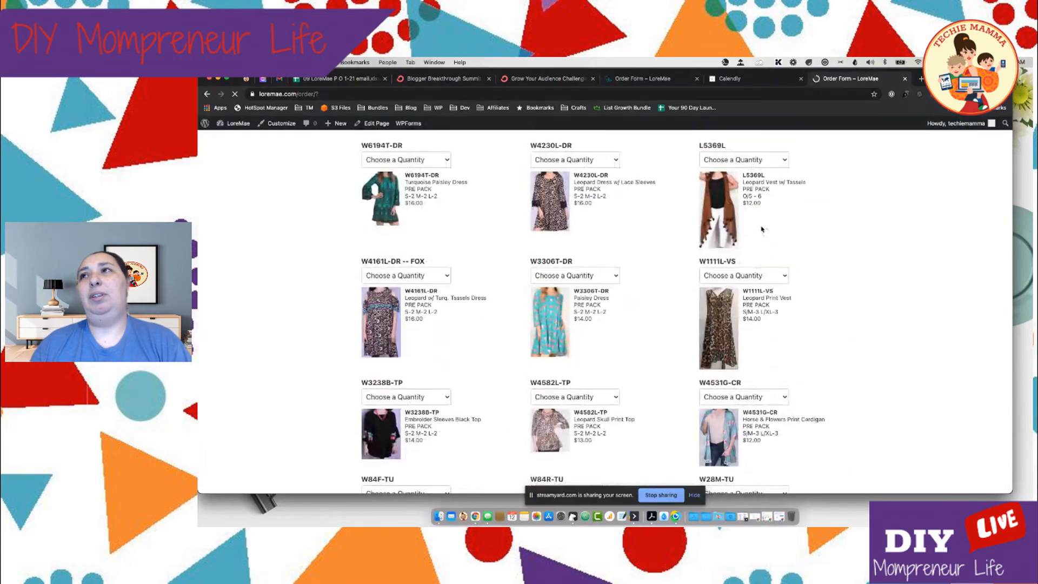
scroll(761, 229, "down", 7)
scroll(761, 230, "down", 5)
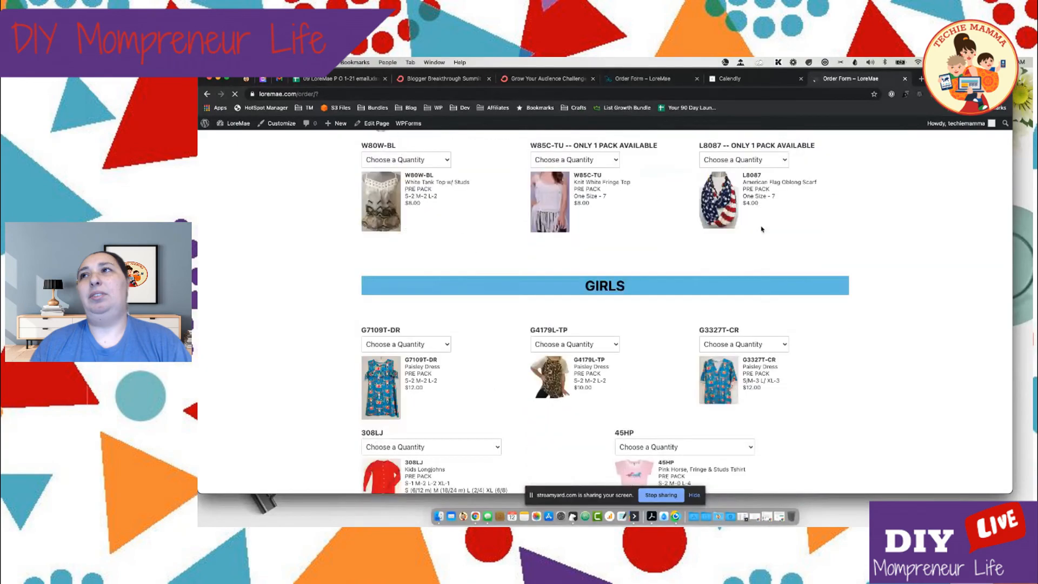
scroll(761, 229, "down", 7)
scroll(761, 230, "up", 3)
scroll(761, 230, "up", 20)
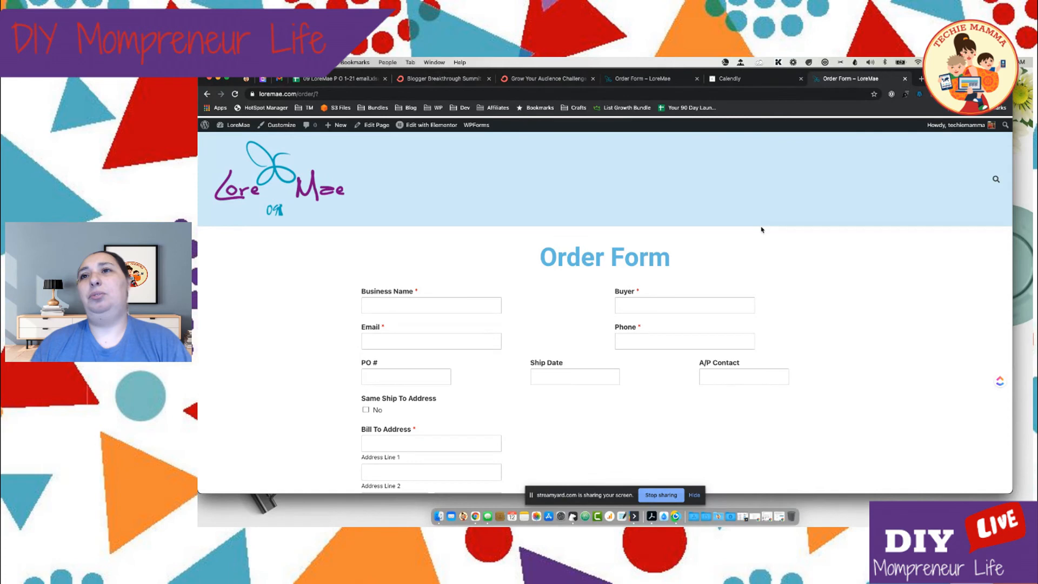
scroll(761, 229, "down", 1)
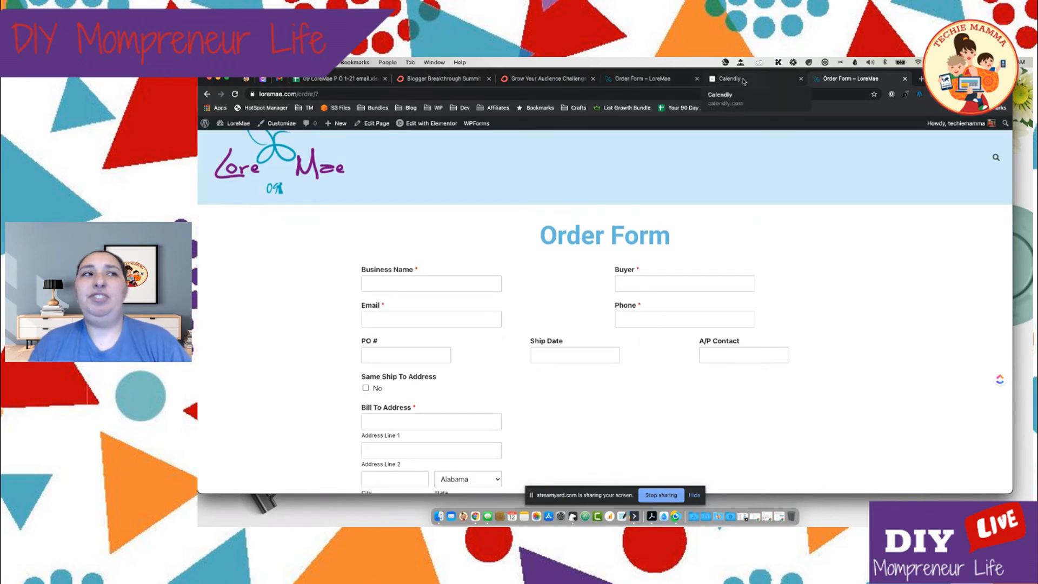
Return to the Calendly event type editor and log out of the account
left_click(745, 81)
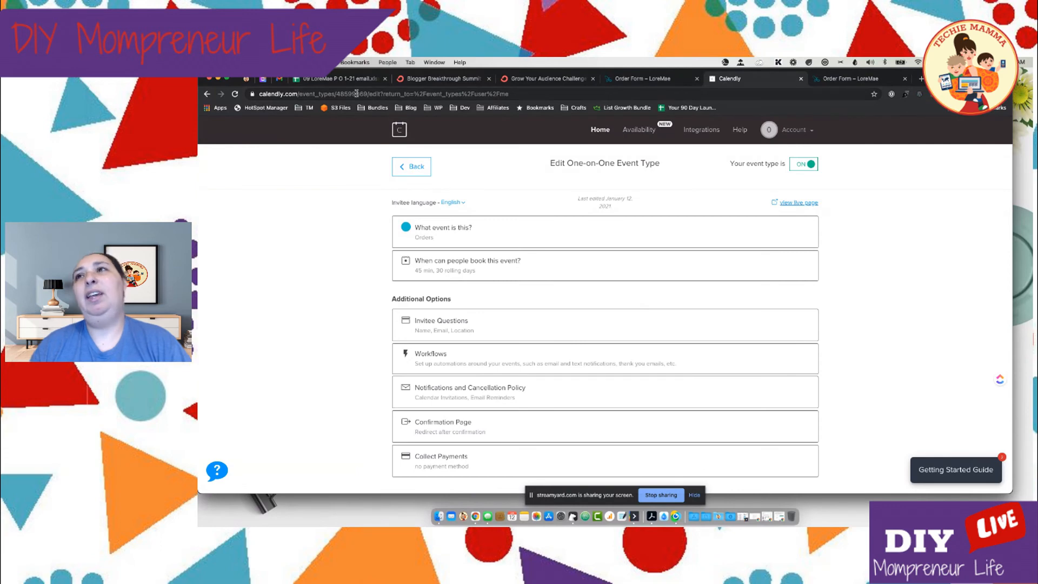
left_click(804, 135)
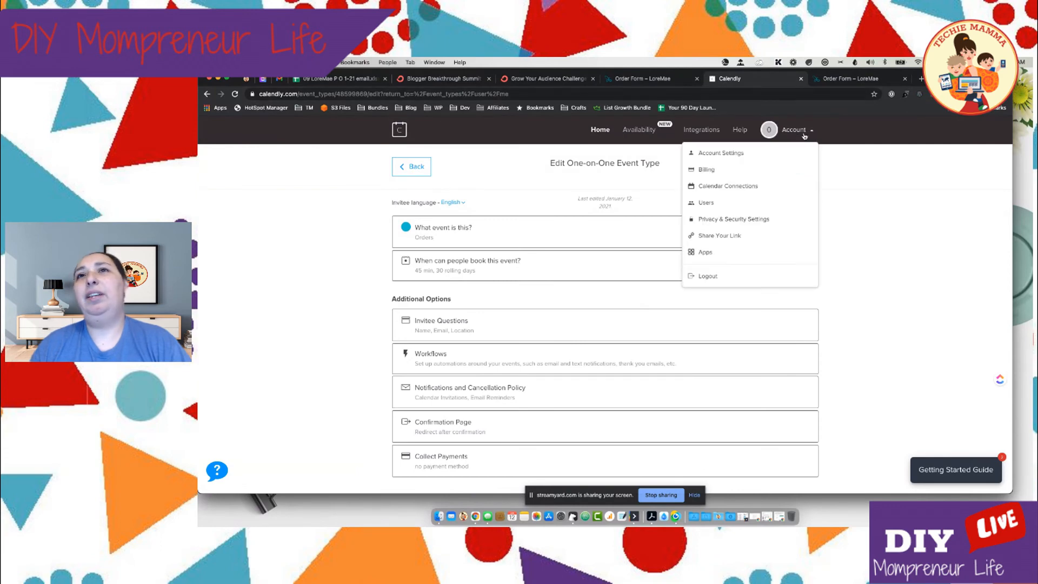
left_click(713, 277)
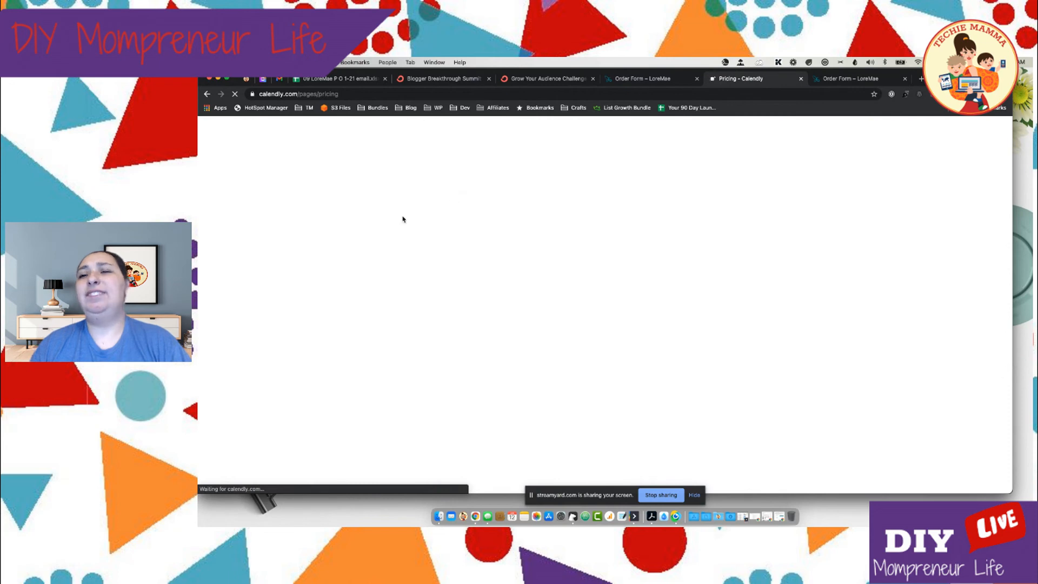
Compare the Basic, Premium and Pro plans on Calendly's pricing page, covering monthly and annual billing and the feature list
scroll(401, 221, "down", 2)
scroll(400, 221, "down", 1)
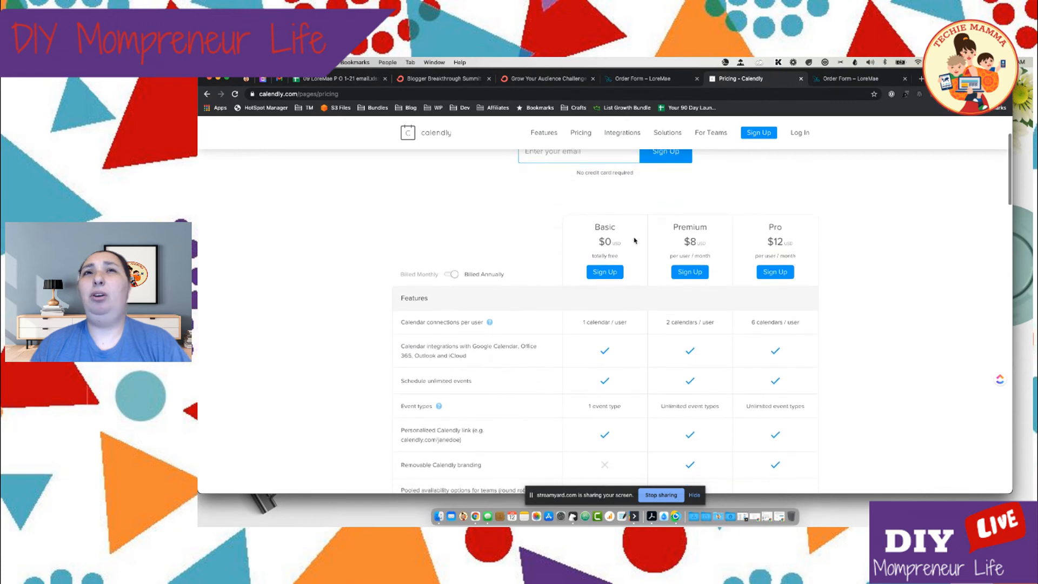
scroll(708, 248, "down", 2)
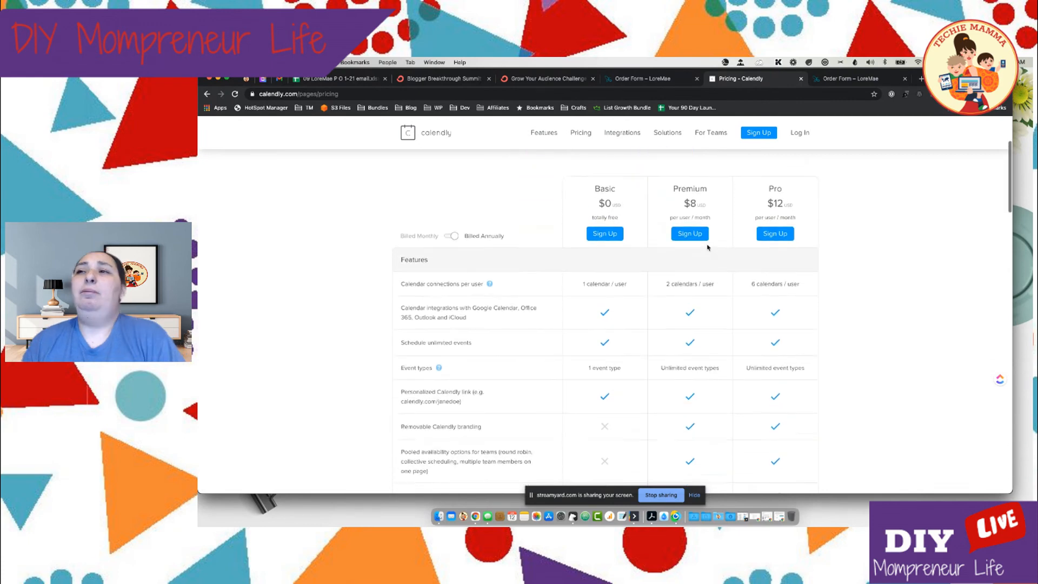
scroll(707, 243, "up", 1)
left_click(453, 251)
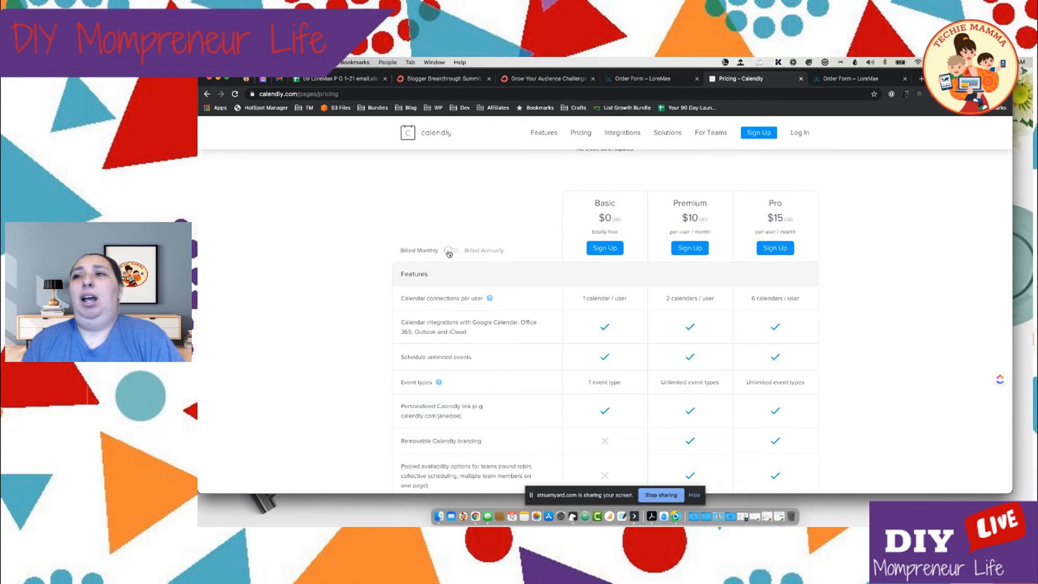
left_click(453, 251)
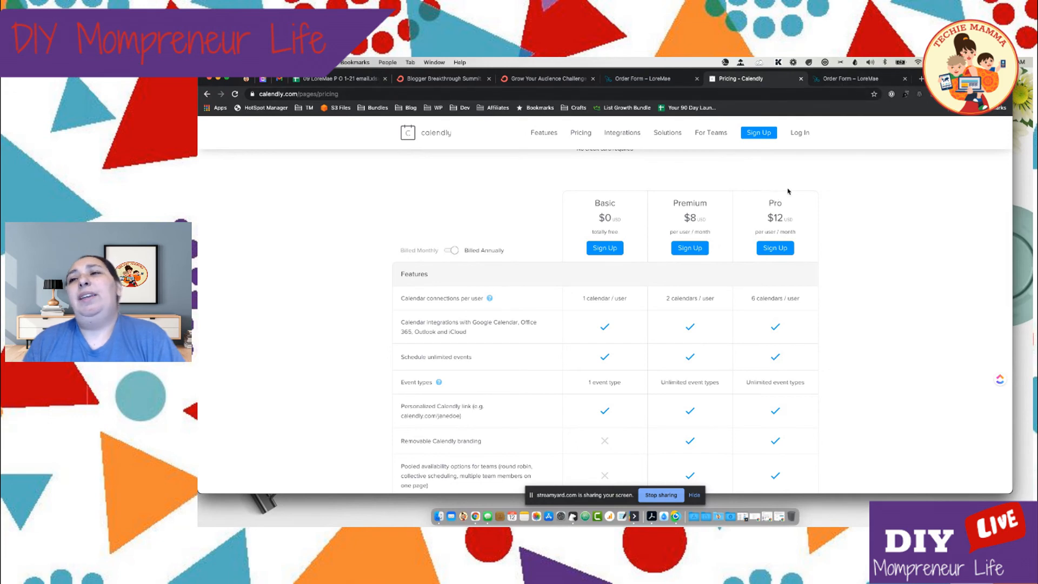
scroll(788, 191, "down", 2)
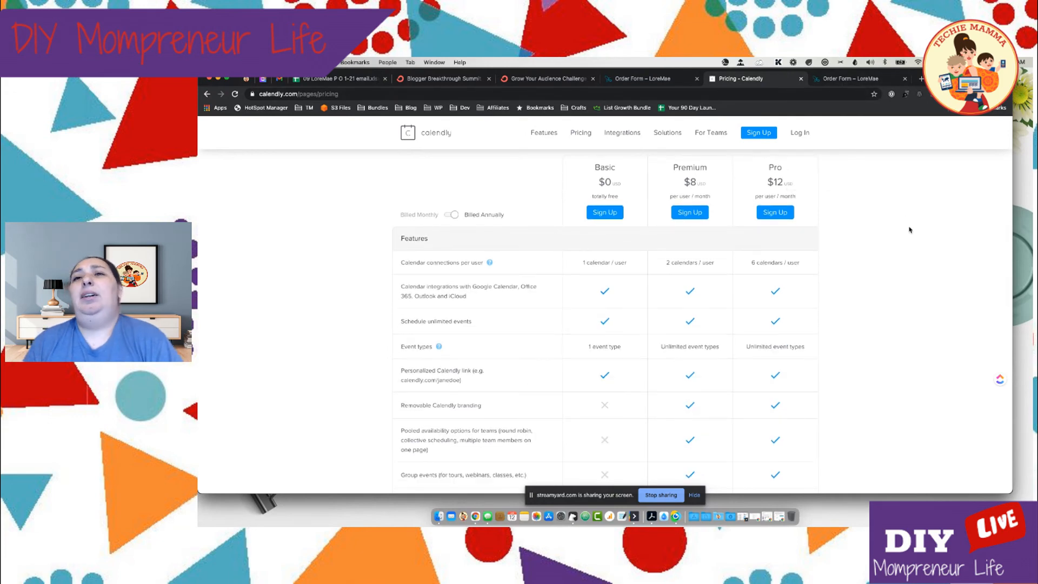
scroll(909, 230, "down", 2)
scroll(909, 230, "down", 1)
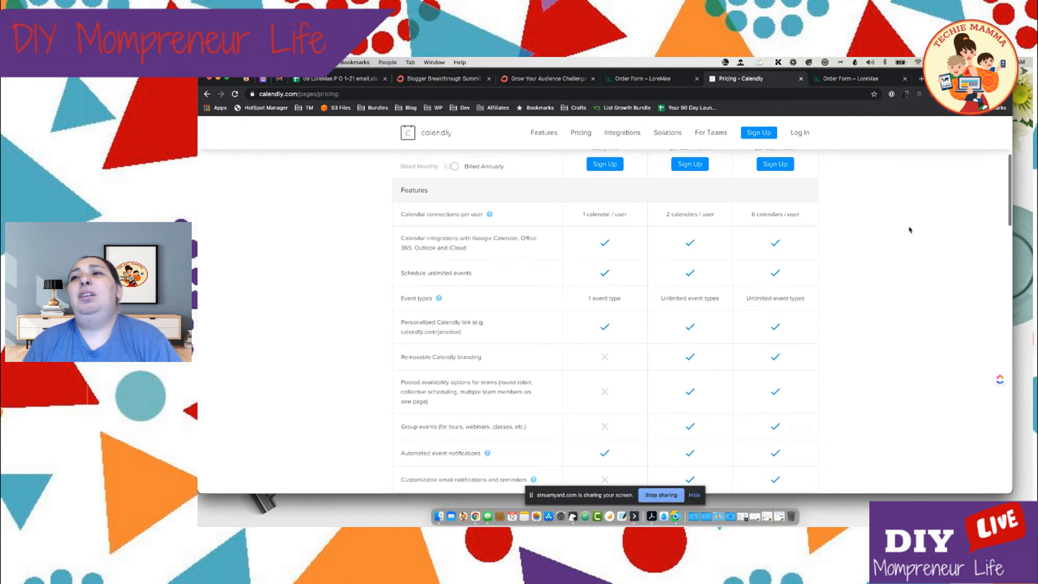
scroll(909, 230, "down", 1)
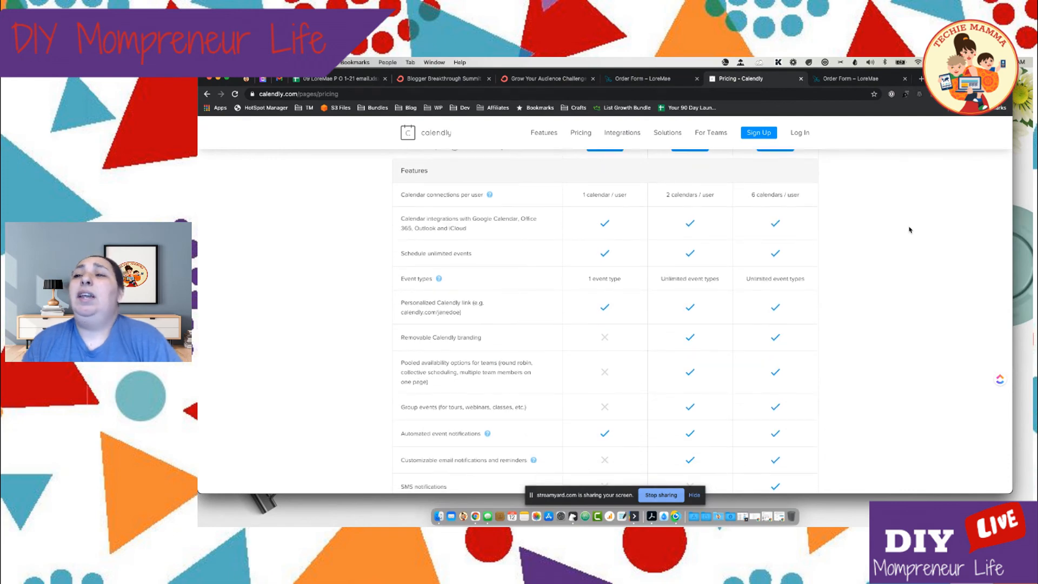
Compare the plans' core features on the pricing page, from calendar connections and event types through group events and customizable email notifications
scroll(909, 230, "up", 1)
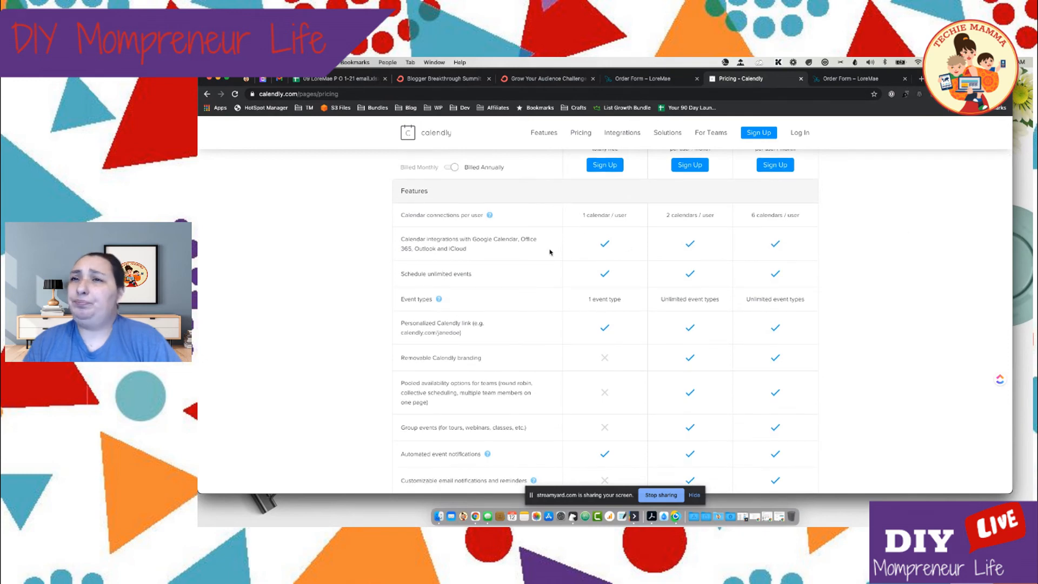
scroll(584, 227, "up", 1)
scroll(584, 227, "down", 1)
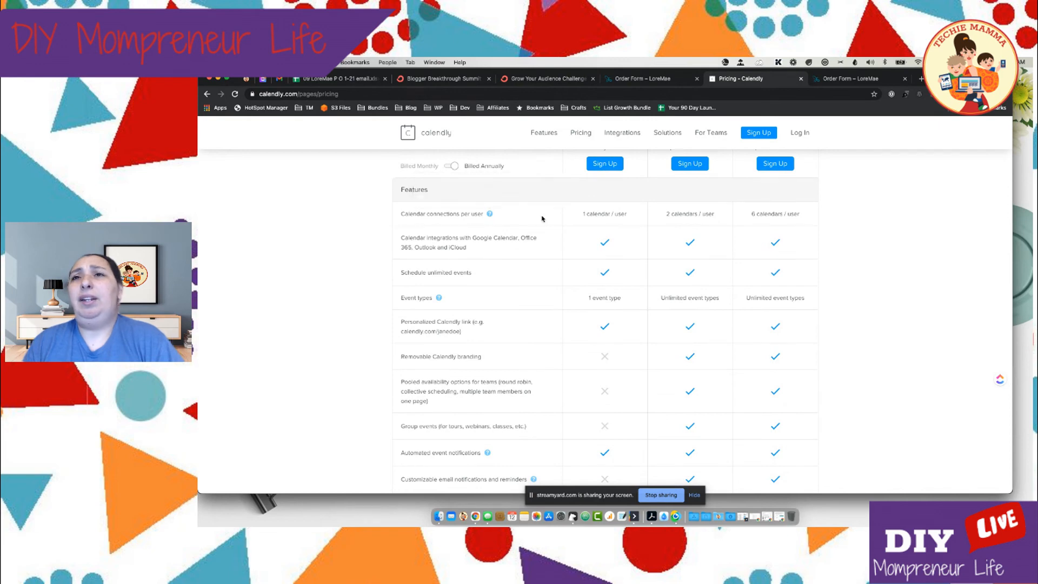
scroll(562, 234, "down", 1)
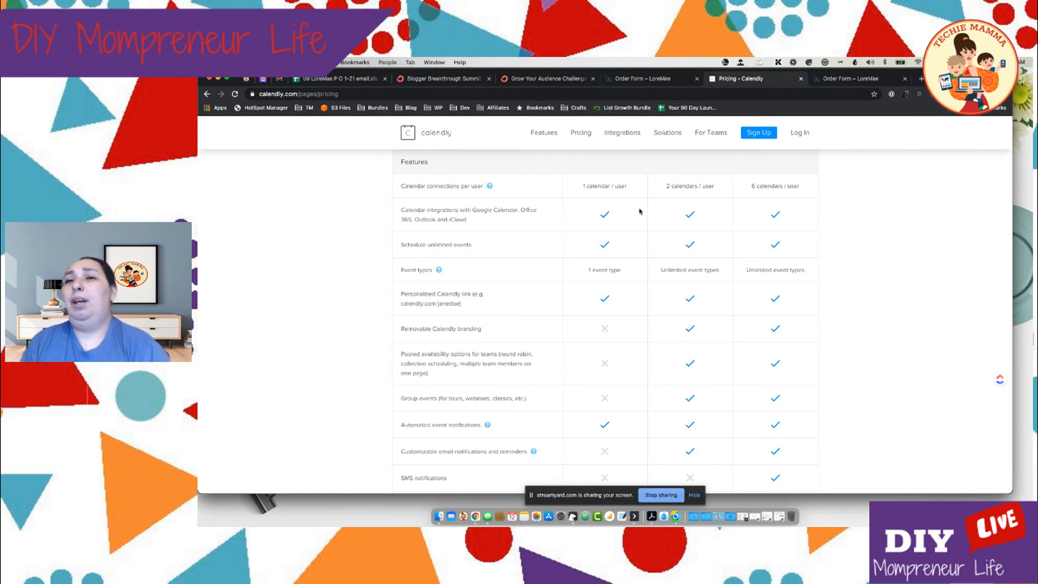
scroll(634, 242, "down", 3)
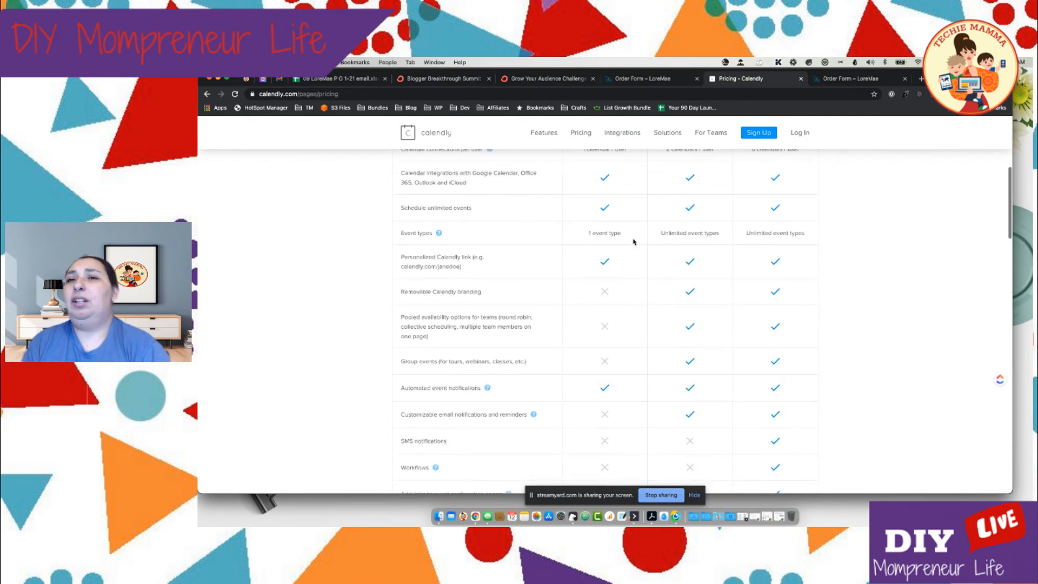
scroll(634, 241, "down", 3)
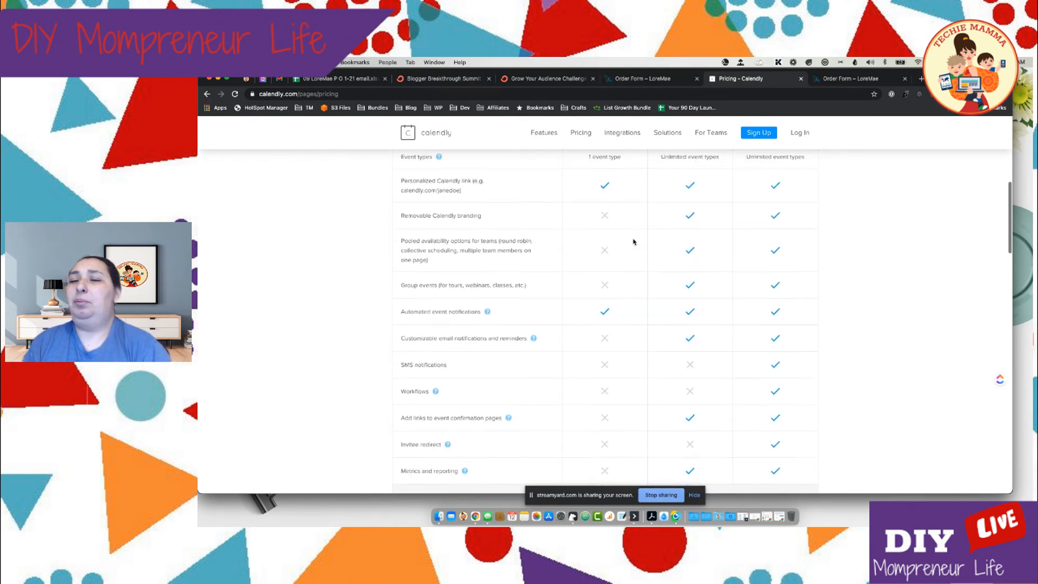
scroll(633, 241, "down", 2)
scroll(633, 242, "up", 2)
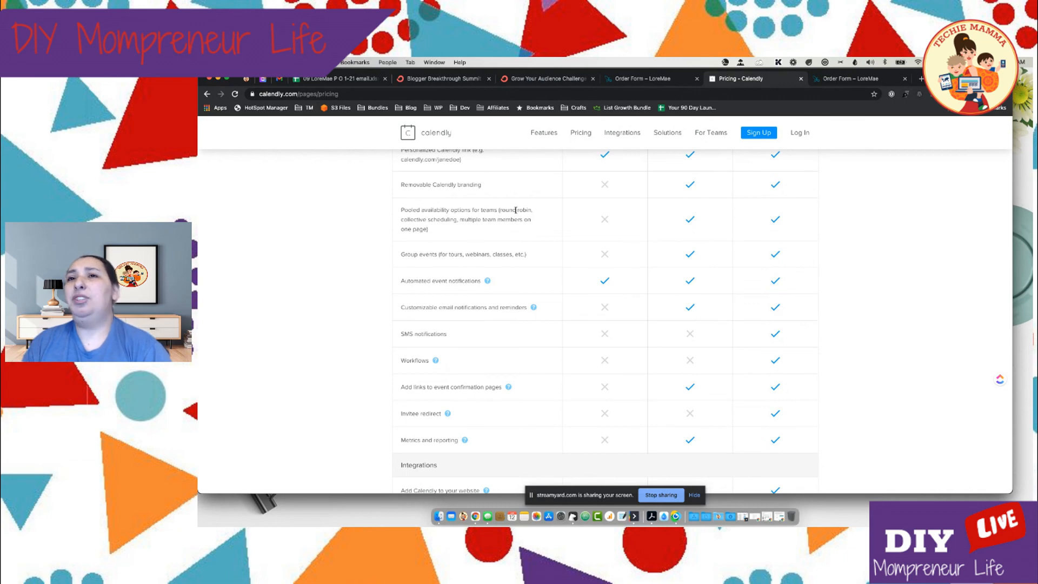
scroll(502, 254, "down", 2)
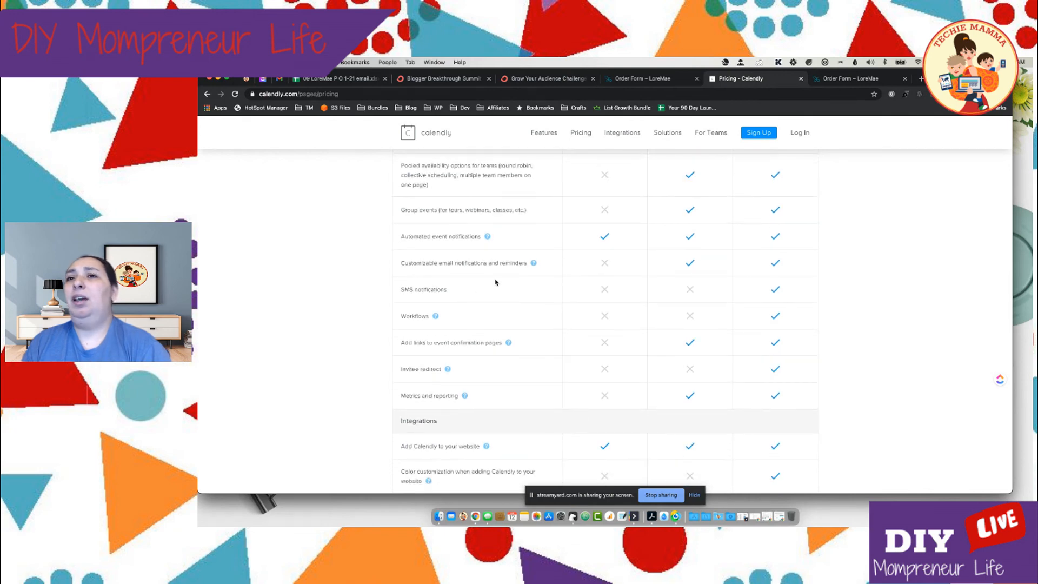
mouse_move(535, 264)
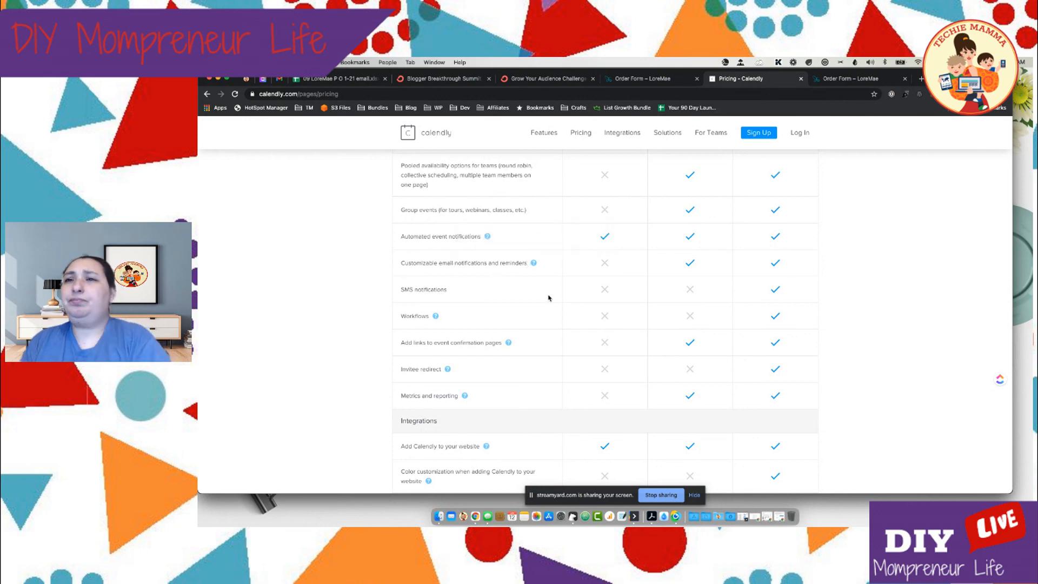
Check which plans include SMS notifications, workflows, invitee redirect and reporting, and review the Integrations section of the comparison
scroll(549, 297, "down", 2)
scroll(473, 253, "down", 1)
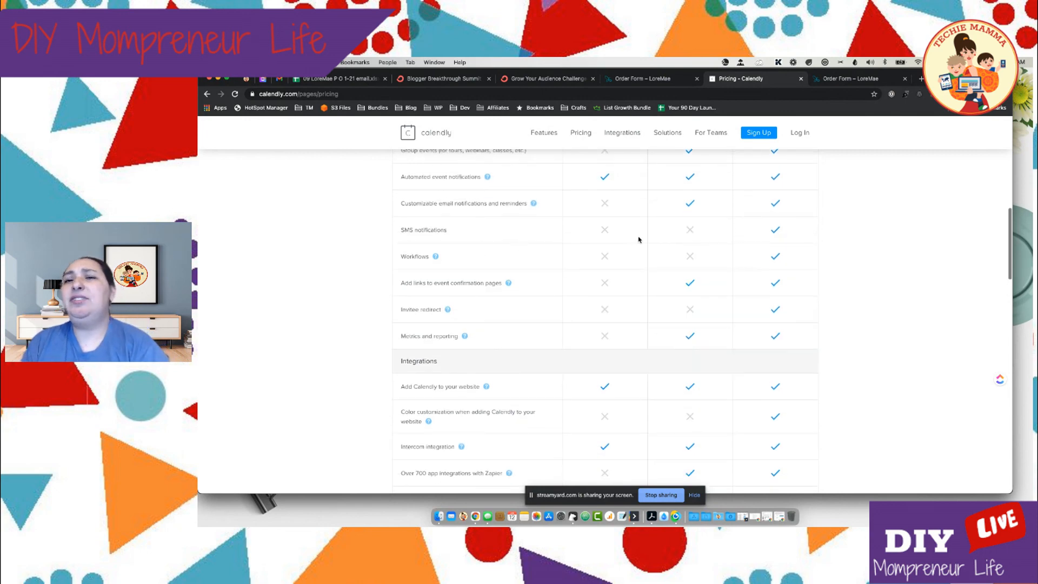
scroll(551, 273, "down", 1)
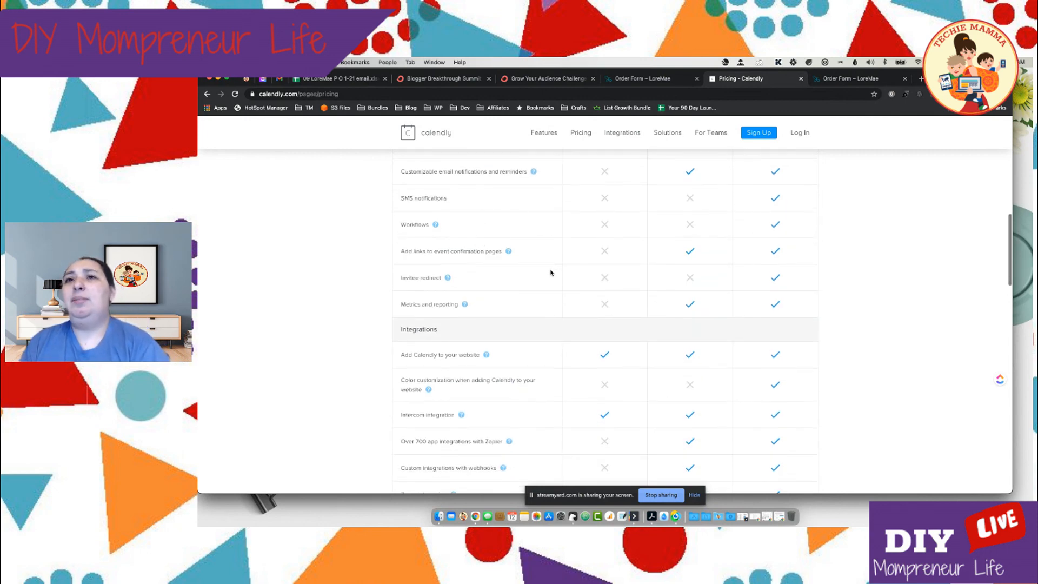
scroll(520, 276, "down", 1)
scroll(522, 277, "down", 1)
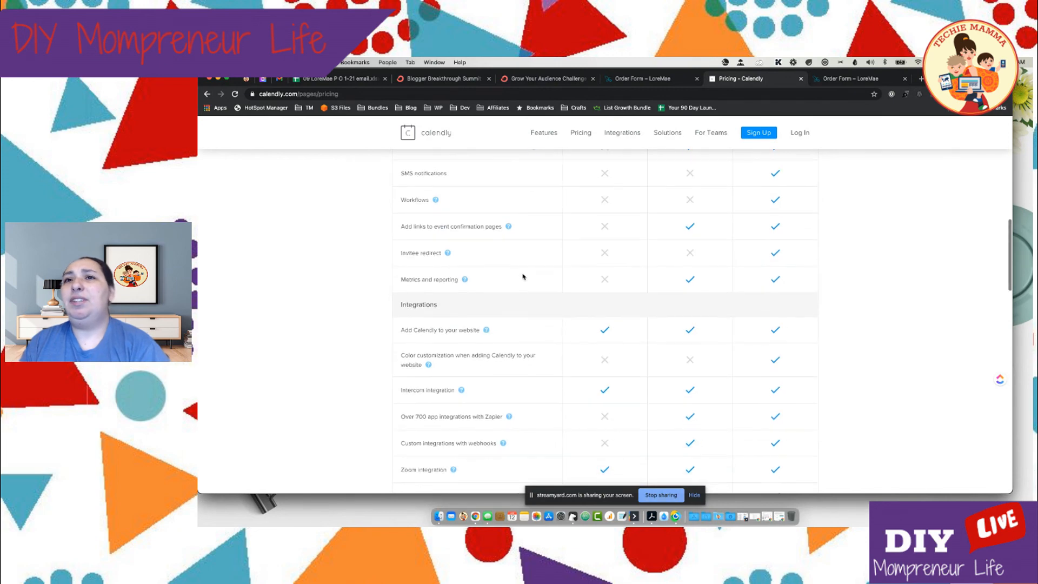
mouse_move(448, 257)
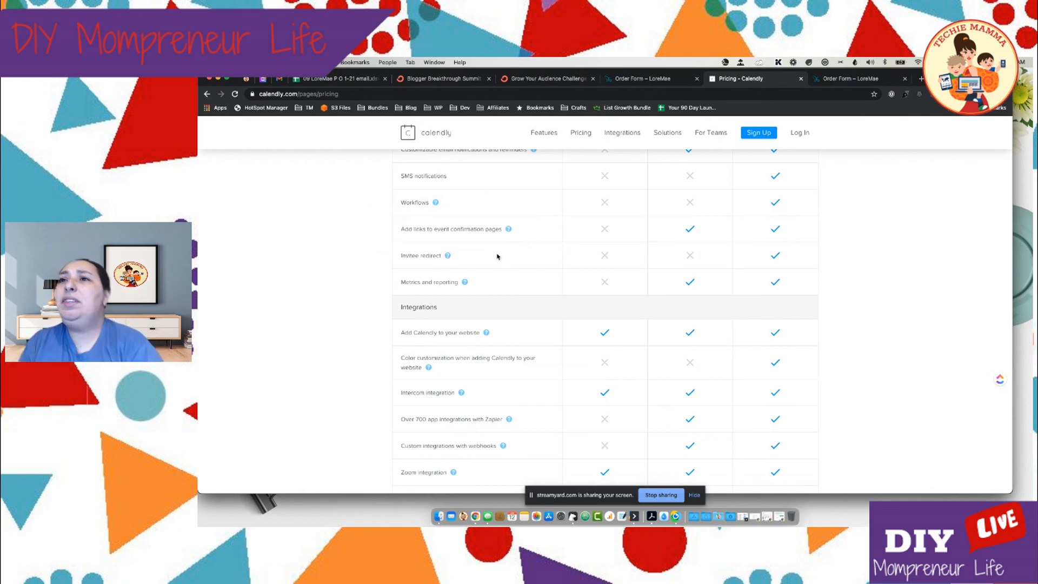
scroll(497, 257, "down", 2)
scroll(498, 257, "down", 1)
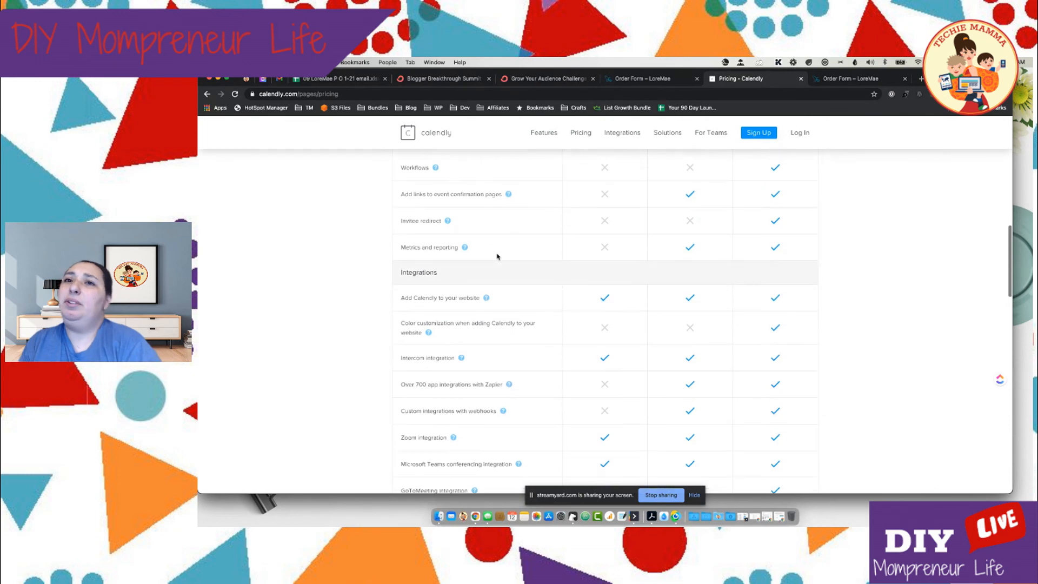
scroll(497, 257, "down", 2)
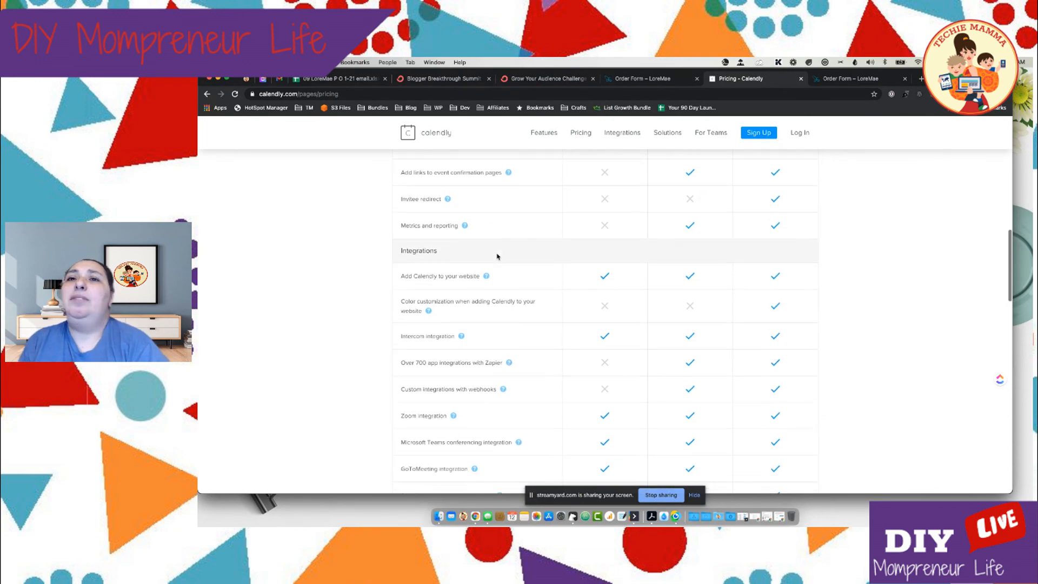
scroll(498, 256, "down", 8)
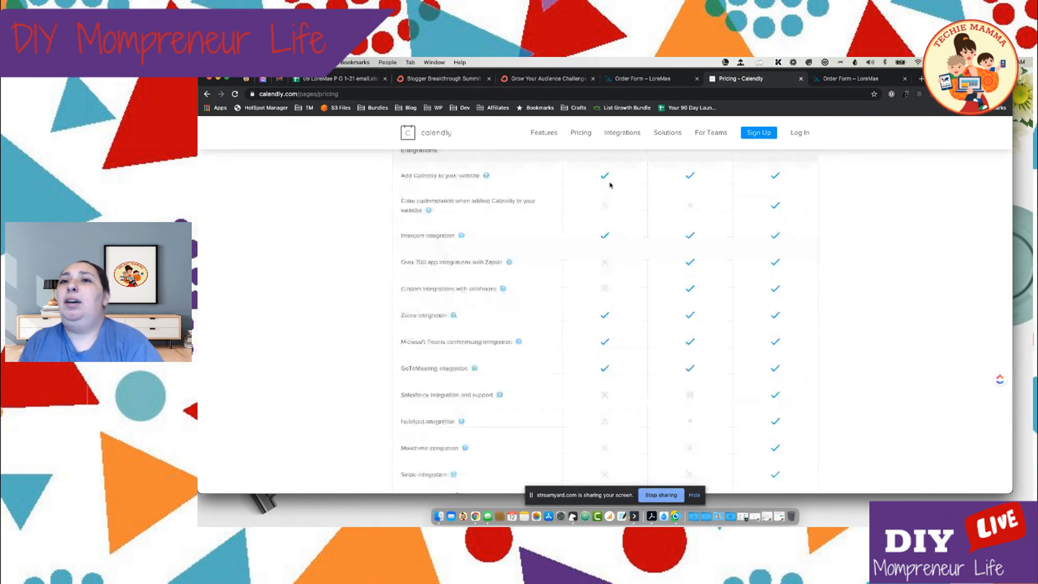
scroll(630, 187, "up", 3)
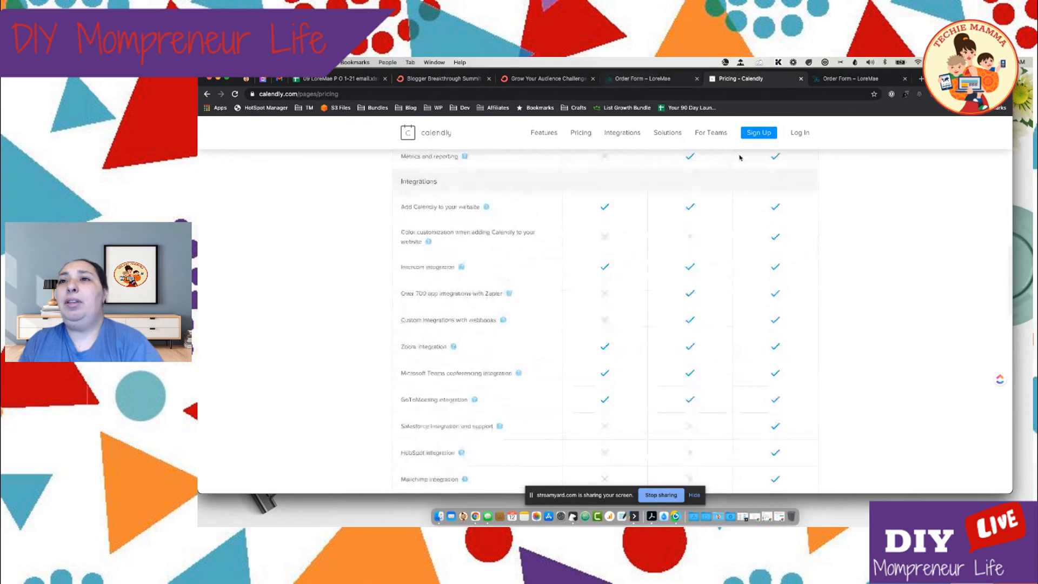
Load loremae.com/schedule/ in place of the order form page and inspect its embedded Calendly scheduler
left_click(644, 79)
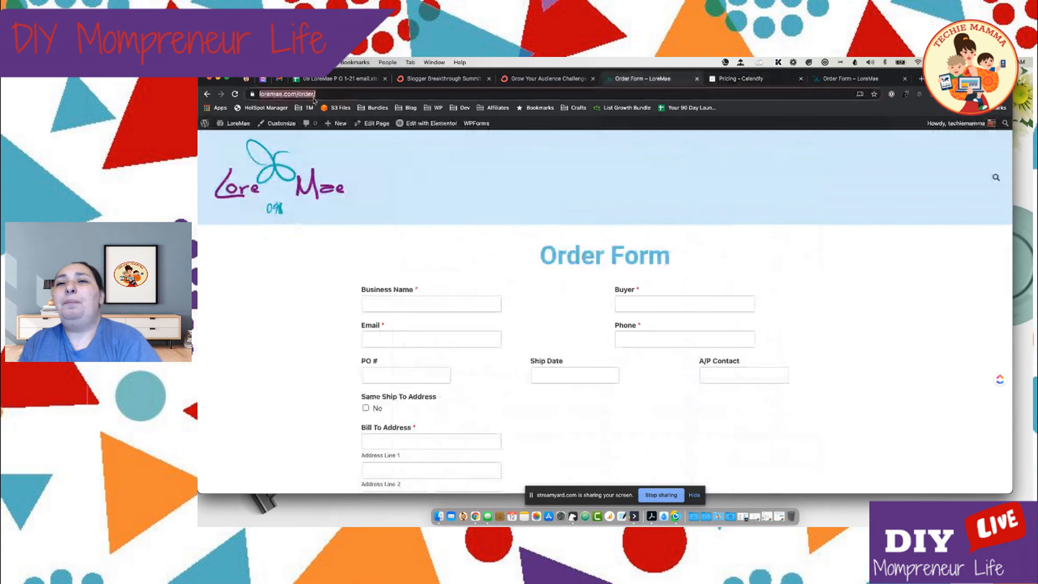
left_click(407, 97)
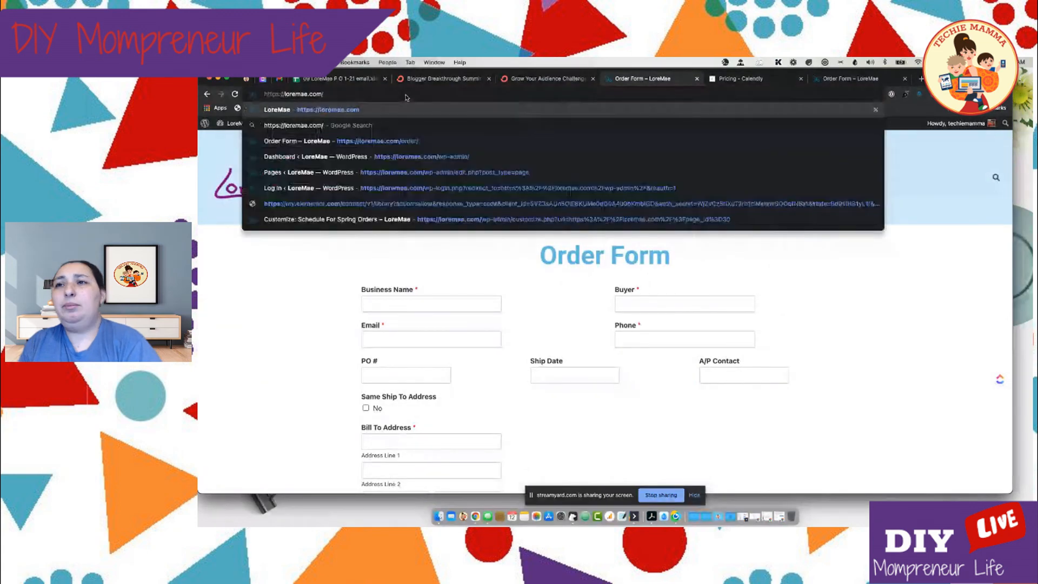
key("Return")
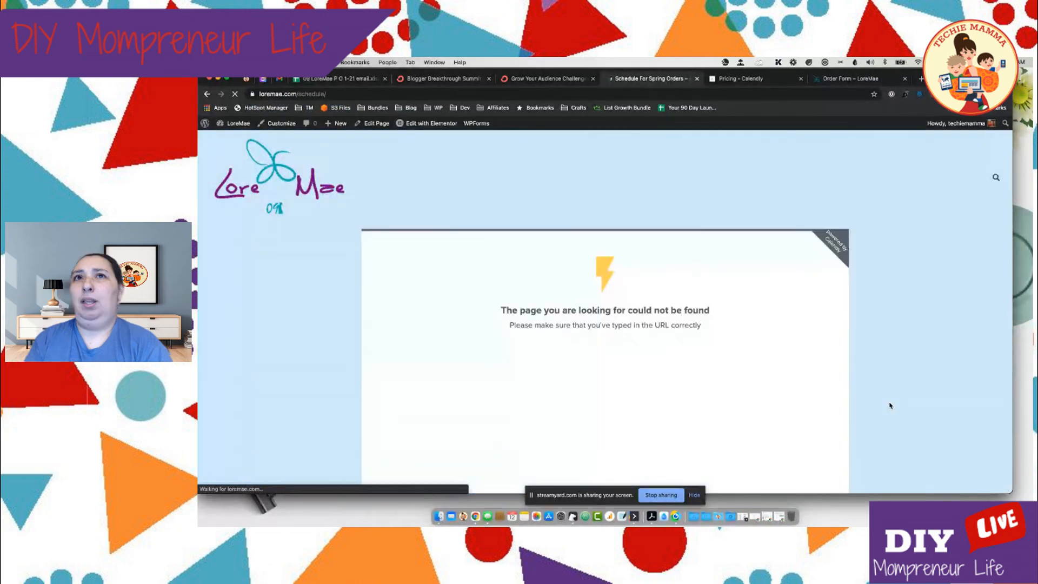
scroll(890, 405, "down", 2)
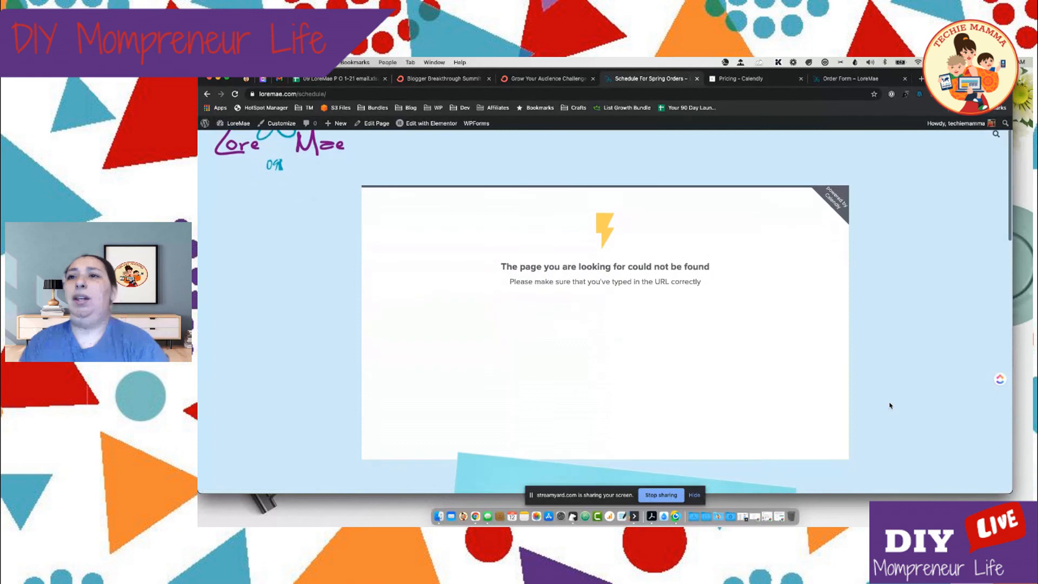
scroll(890, 406, "down", 2)
scroll(881, 406, "up", 3)
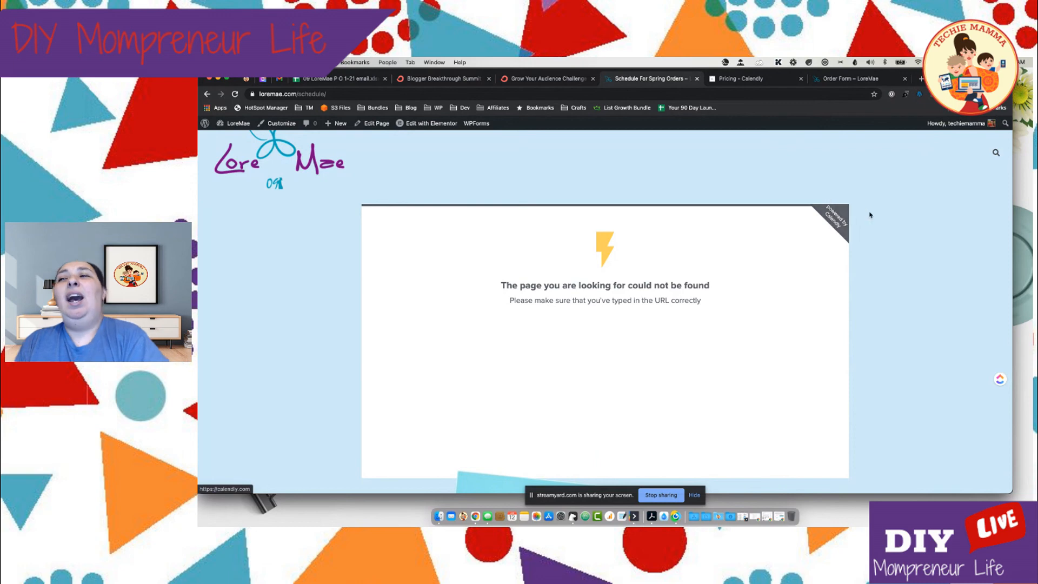
scroll(869, 215, "up", 1)
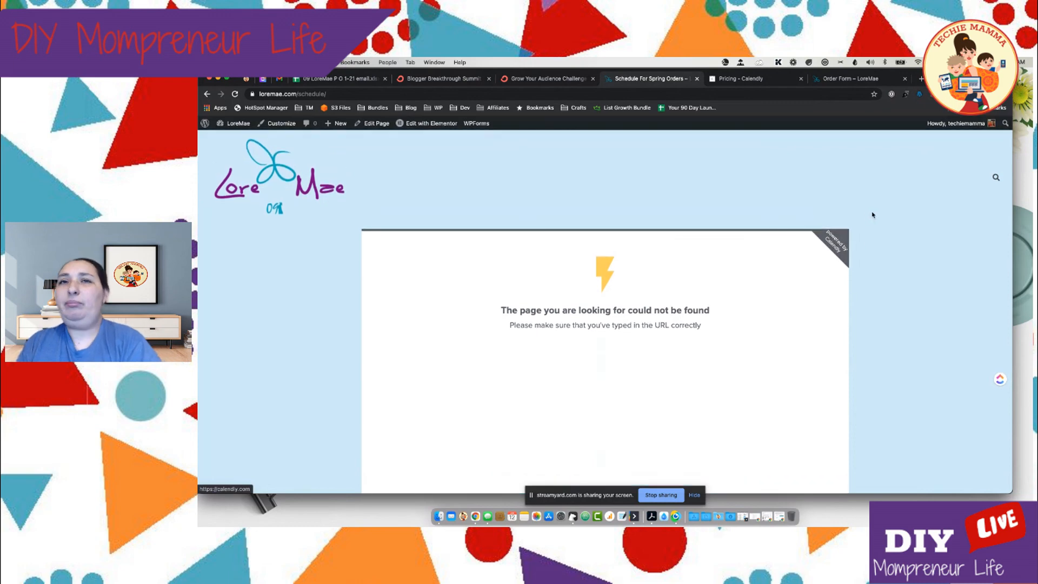